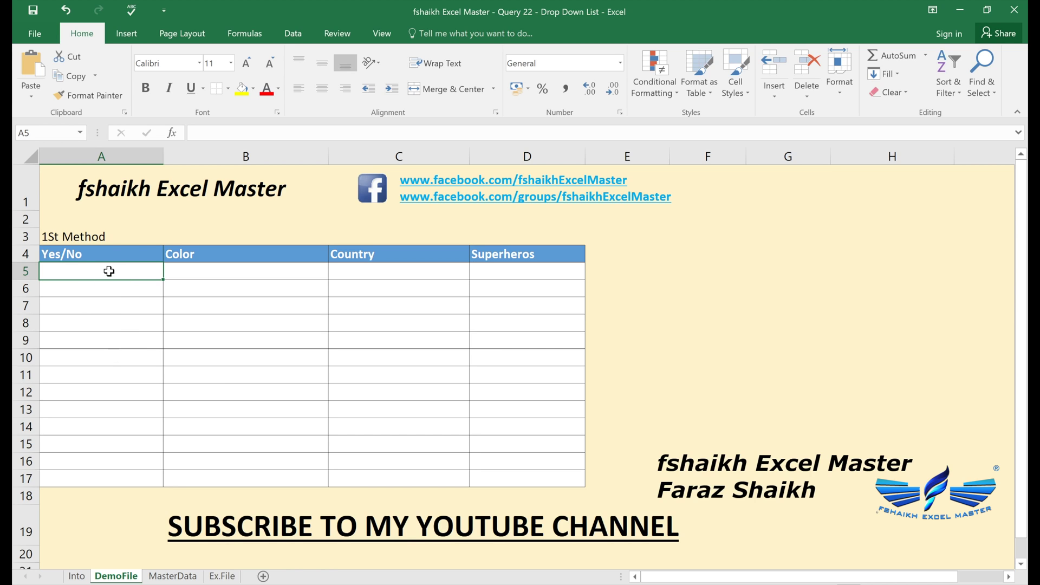
- Give A5:A15 a List data validation with source 'Yes, No'
drag(109, 273, 104, 443)
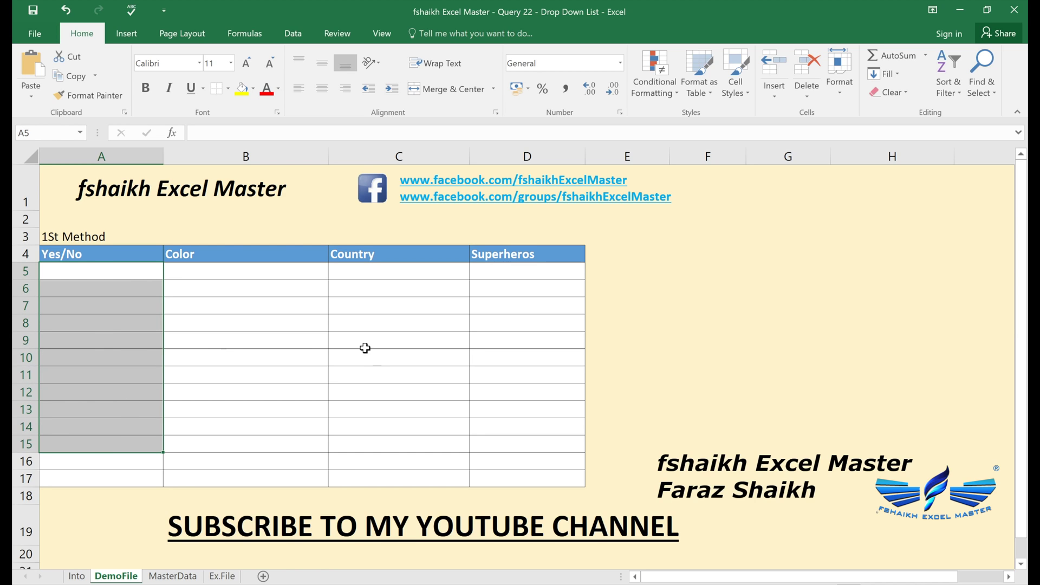
click(303, 37)
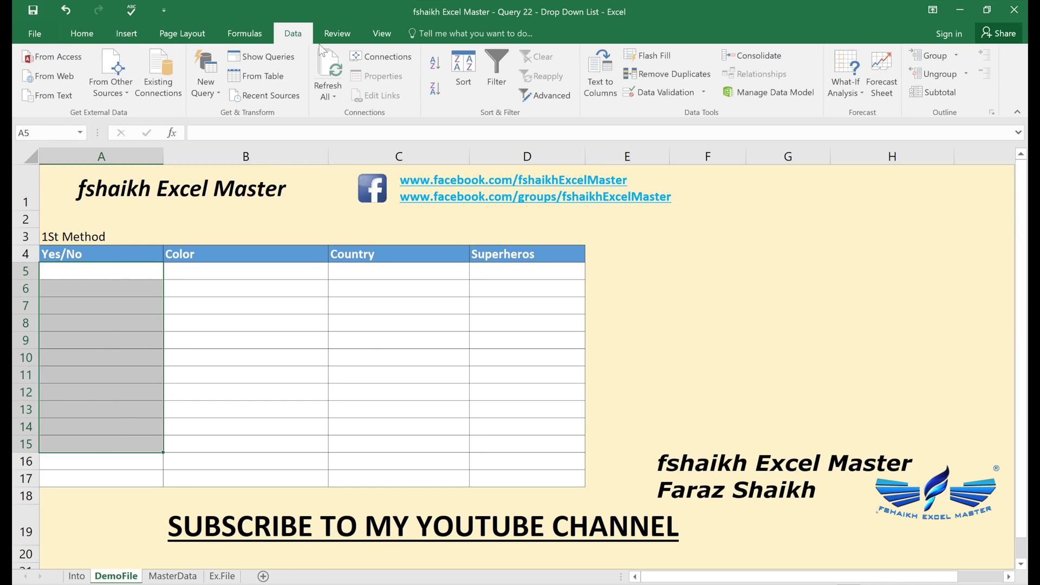
click(655, 94)
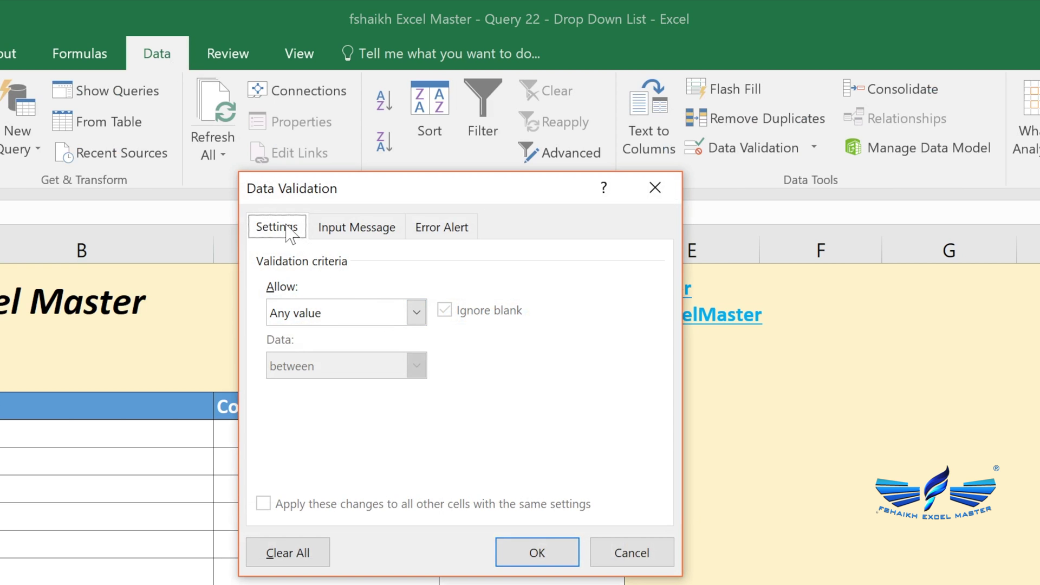
click(415, 312)
click(390, 386)
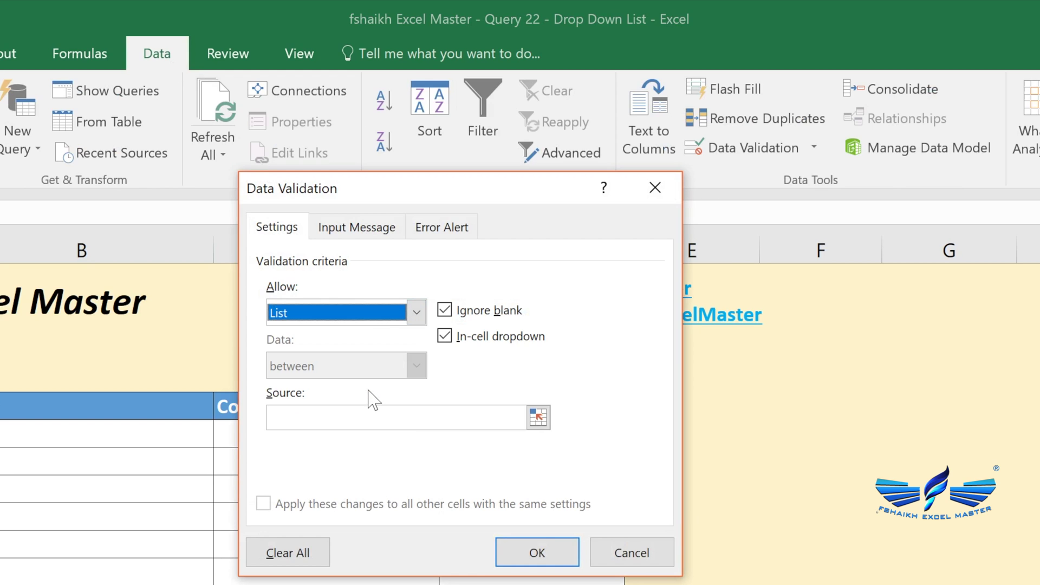
click(408, 425)
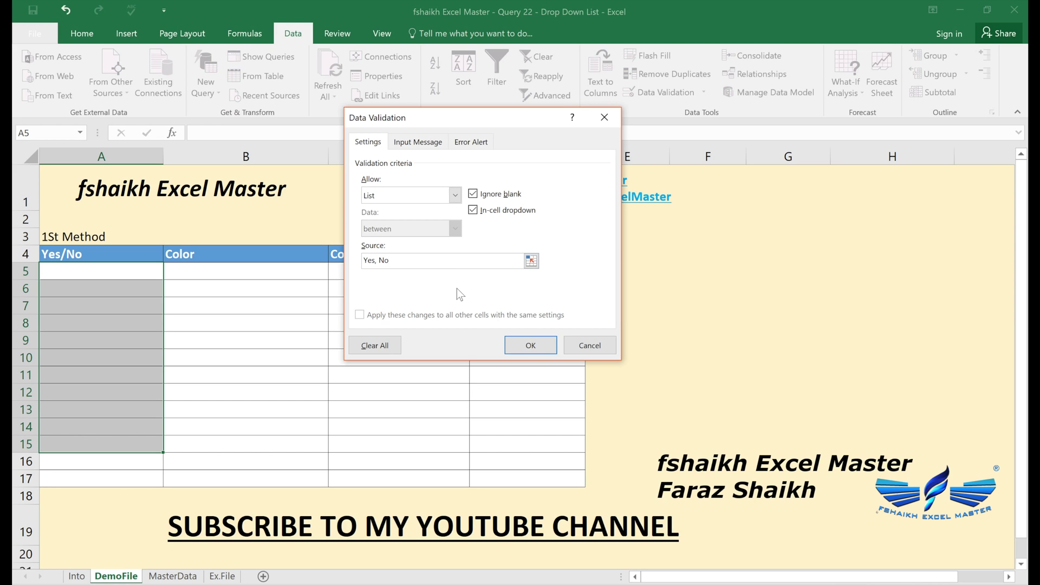
click(530, 346)
- Pick Yes in A5 and No in A6 from their drop-downs
click(170, 274)
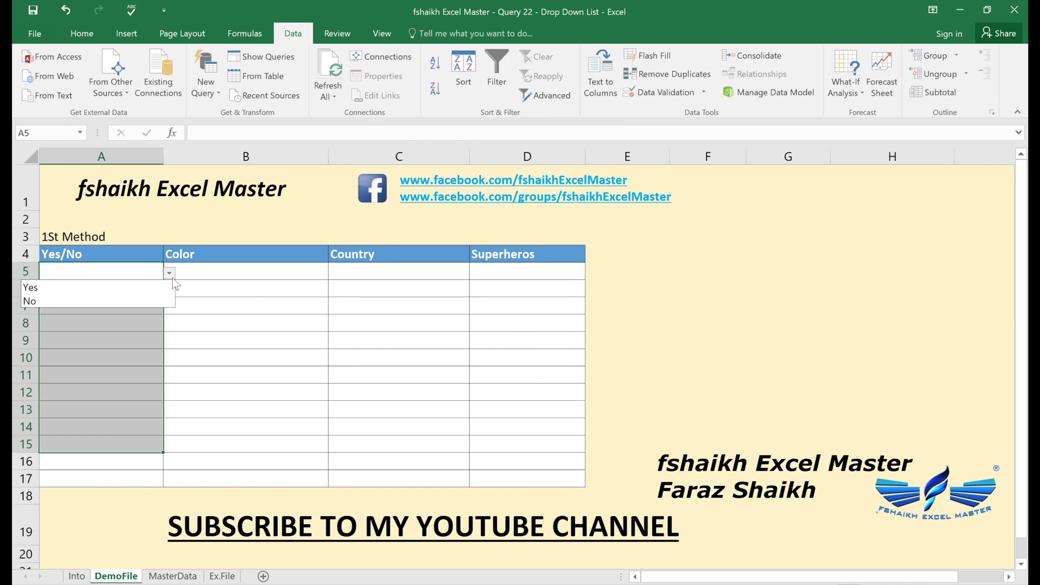
click(135, 288)
click(135, 293)
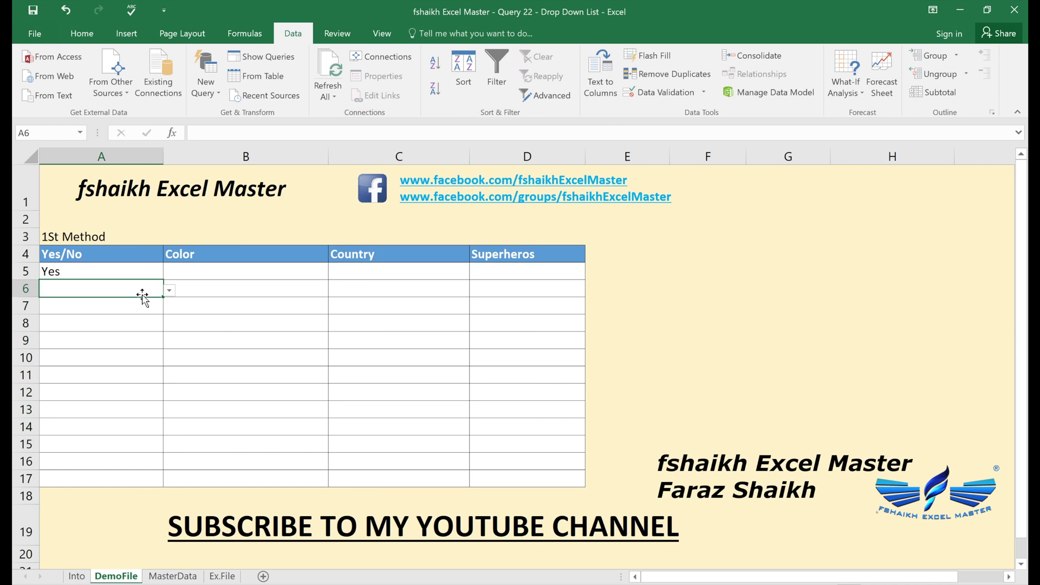
click(169, 290)
click(151, 317)
click(150, 305)
click(144, 277)
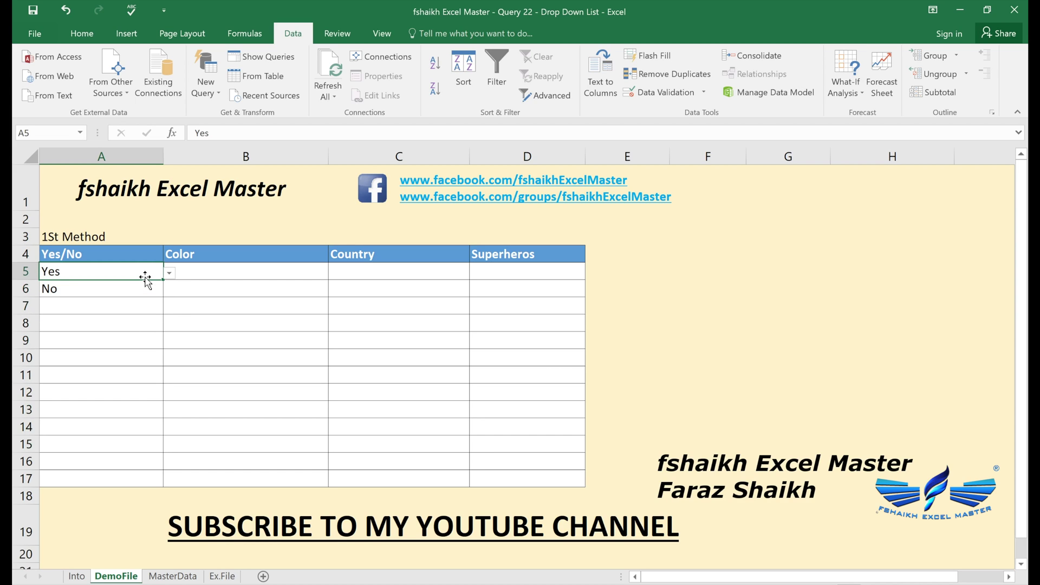
- Append Don't Know to the A5:A15 validation list source
drag(138, 271, 114, 441)
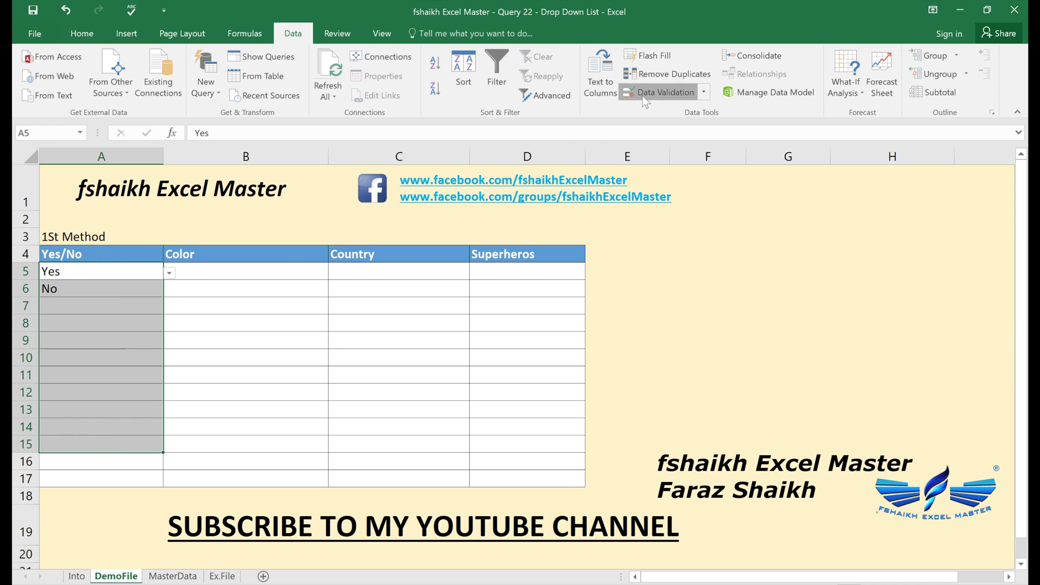
click(645, 99)
click(430, 261)
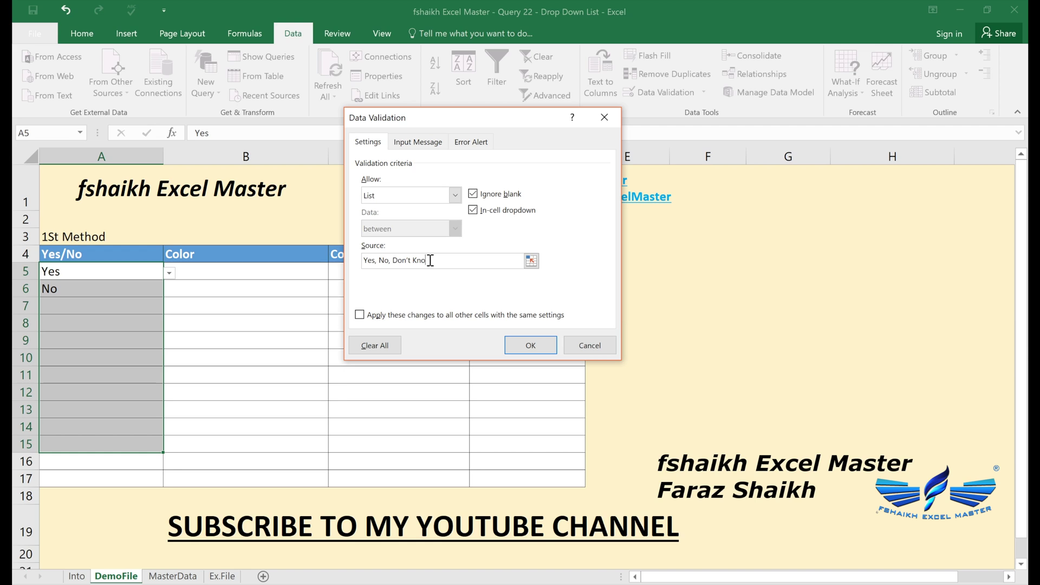
click(530, 343)
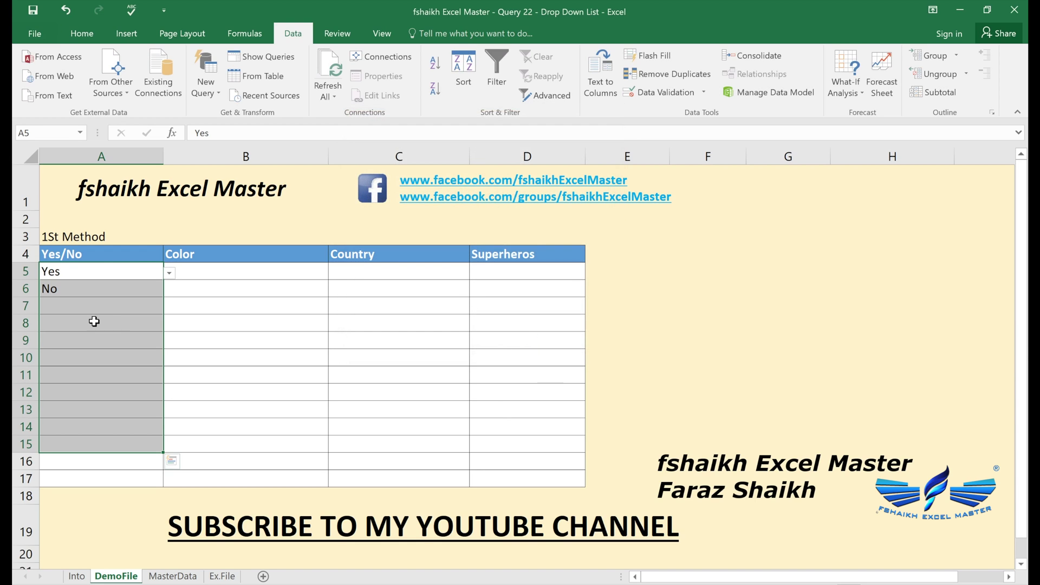
- Choose Don't Know for A7 from its drop-down
click(112, 309)
click(170, 307)
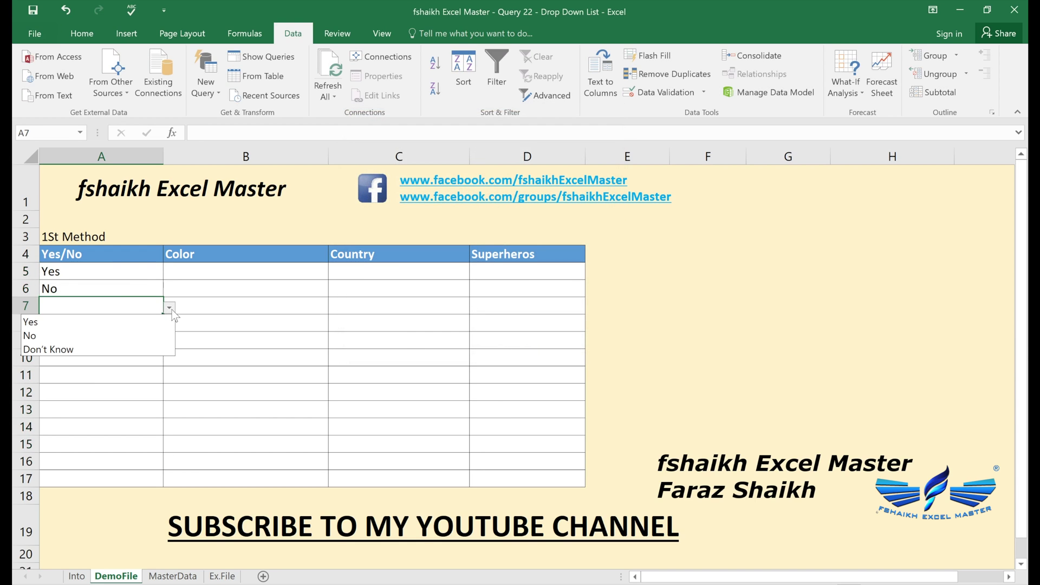
click(146, 349)
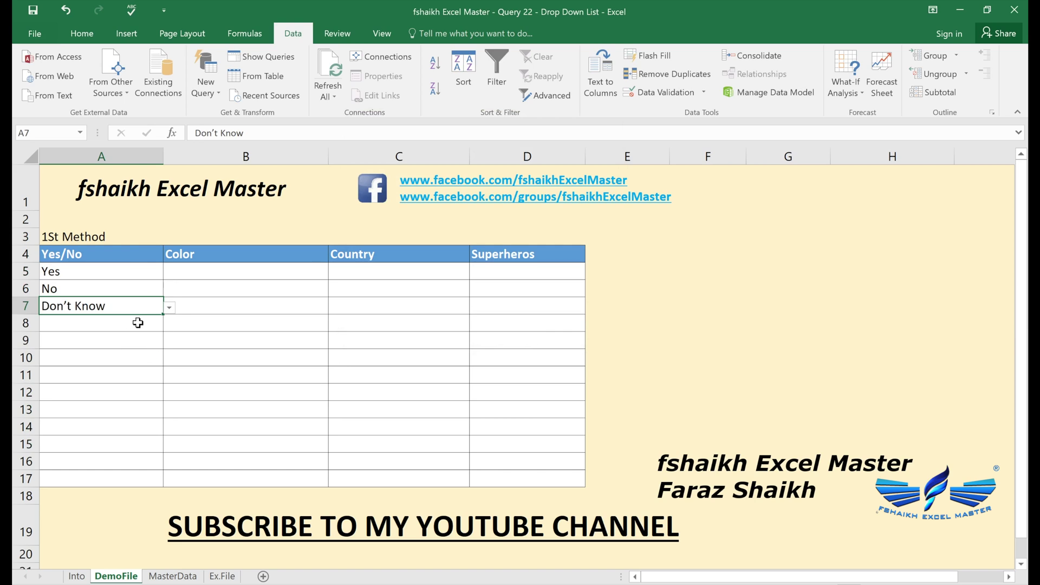
click(138, 322)
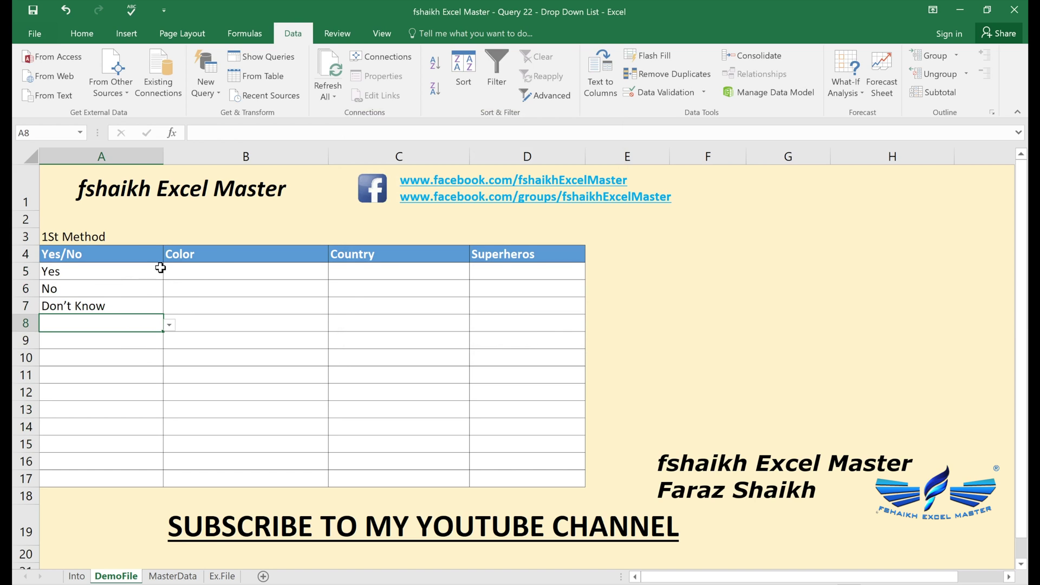
click(278, 236)
- Label B3 as '2nd Method' and select the Color cells B5:B15
text(2nd )
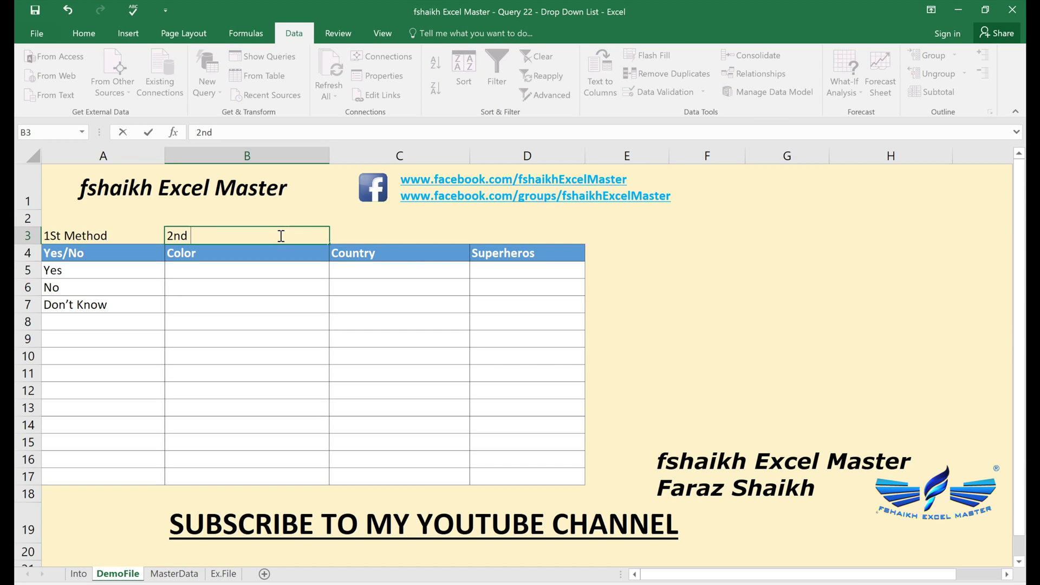
text(Method)
key(Return)
click(224, 272)
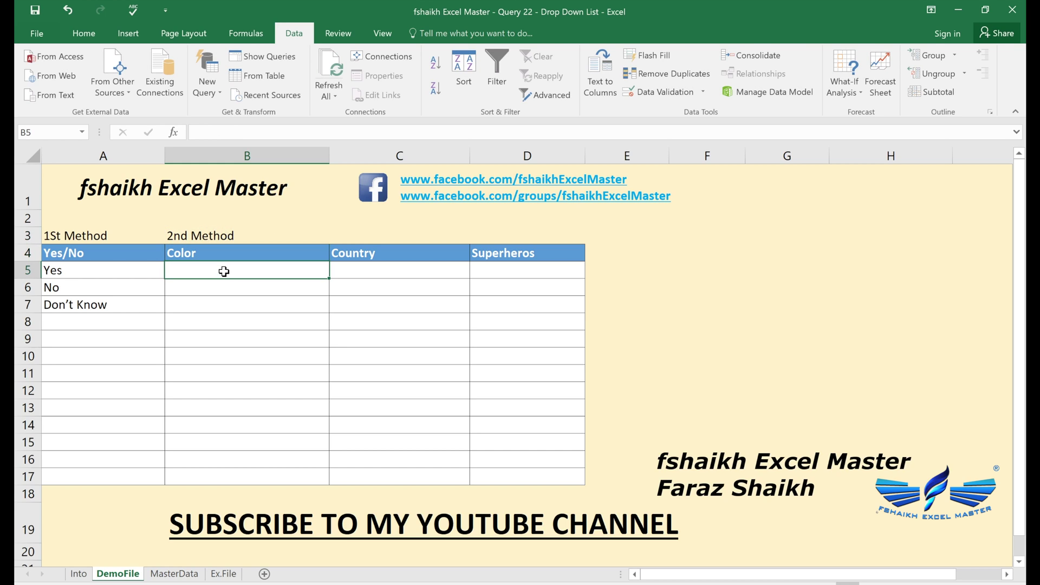
drag(224, 271, 216, 435)
- Give B5:B15 a List validation sourced from =MasterData!$A$2:$A$5
click(646, 91)
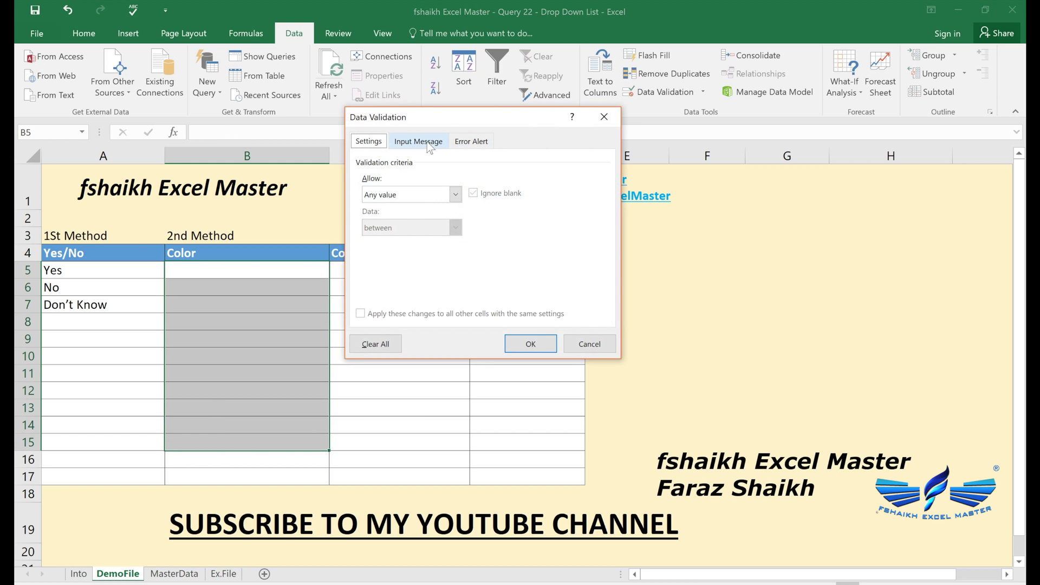
click(455, 196)
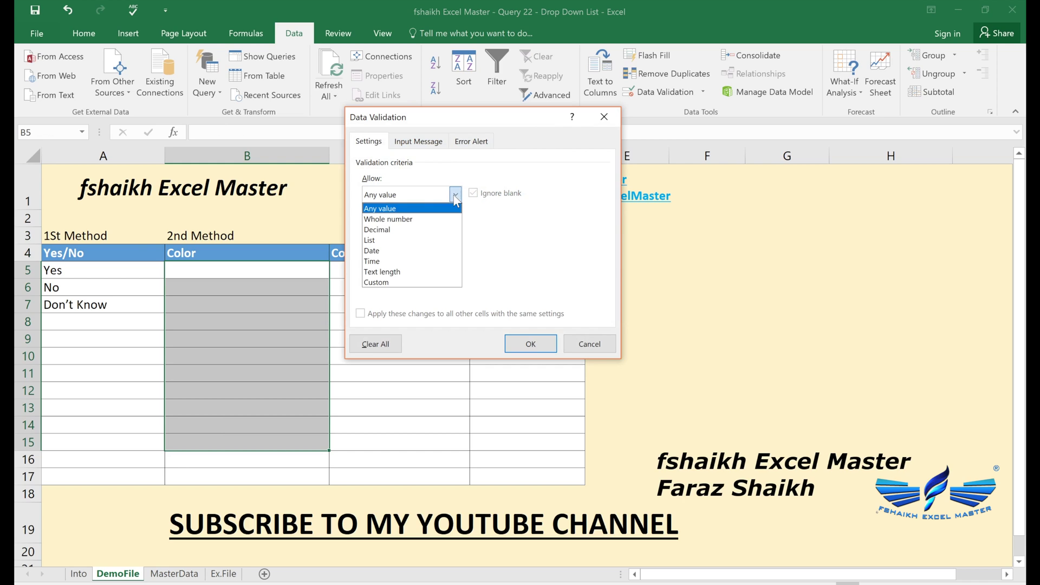
click(433, 240)
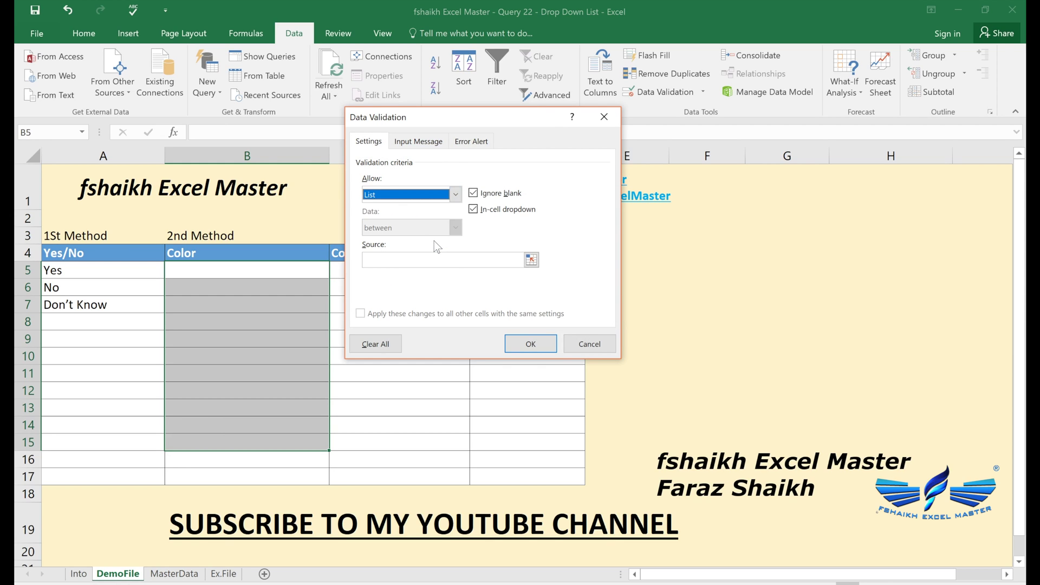
click(496, 257)
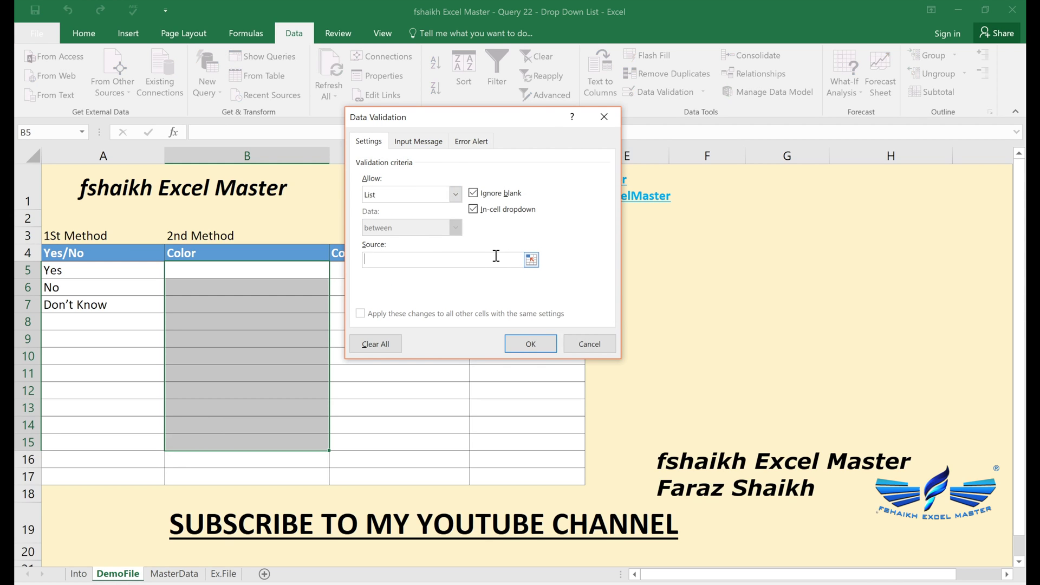
click(531, 260)
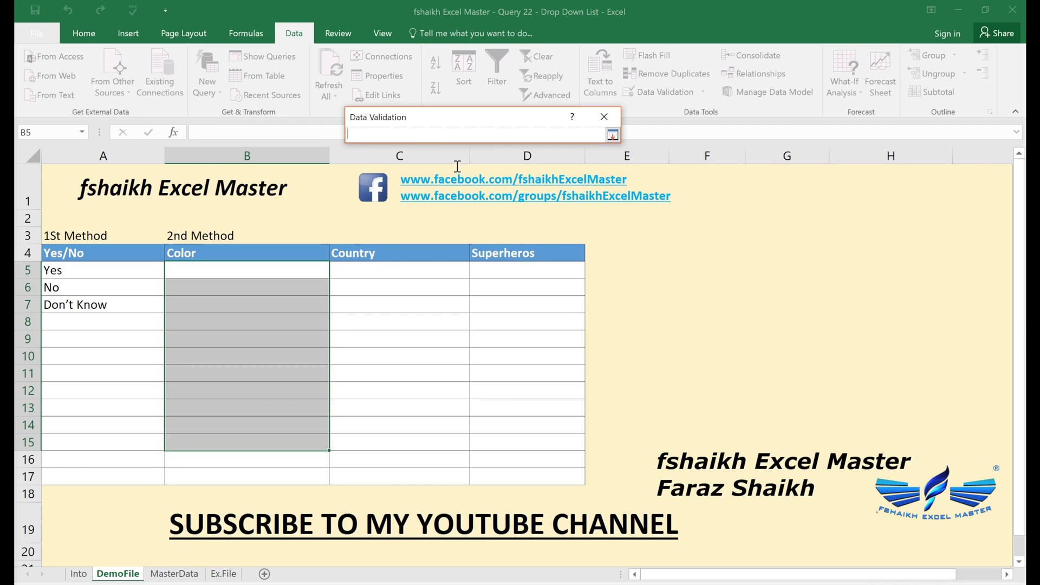
click(174, 573)
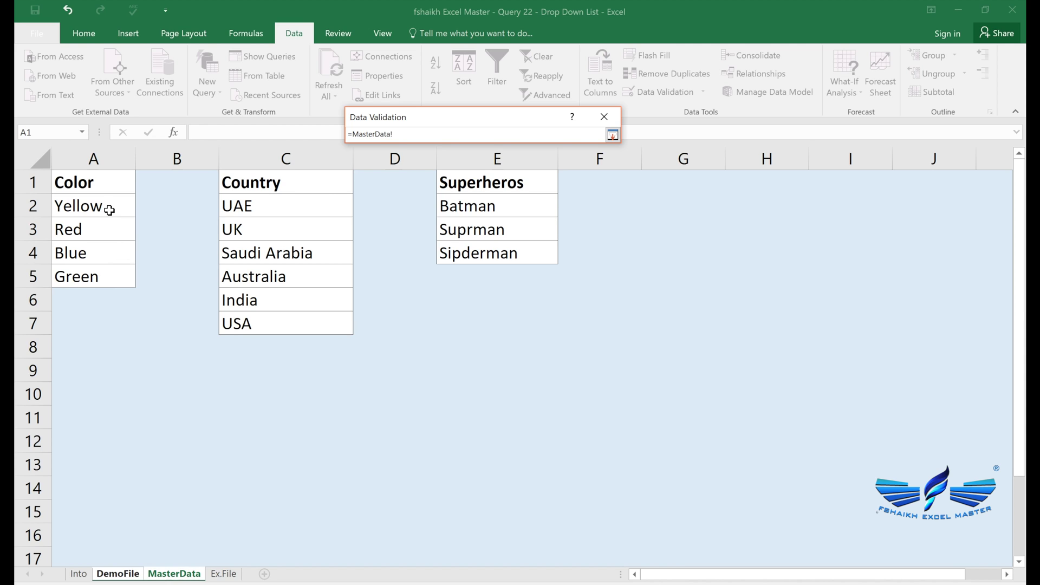
drag(107, 203, 102, 272)
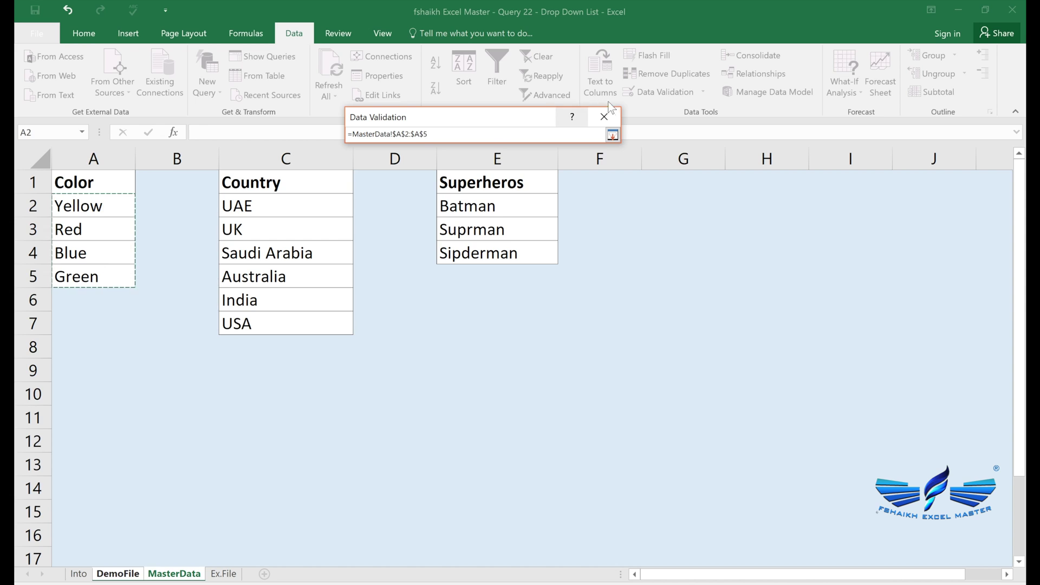
click(612, 135)
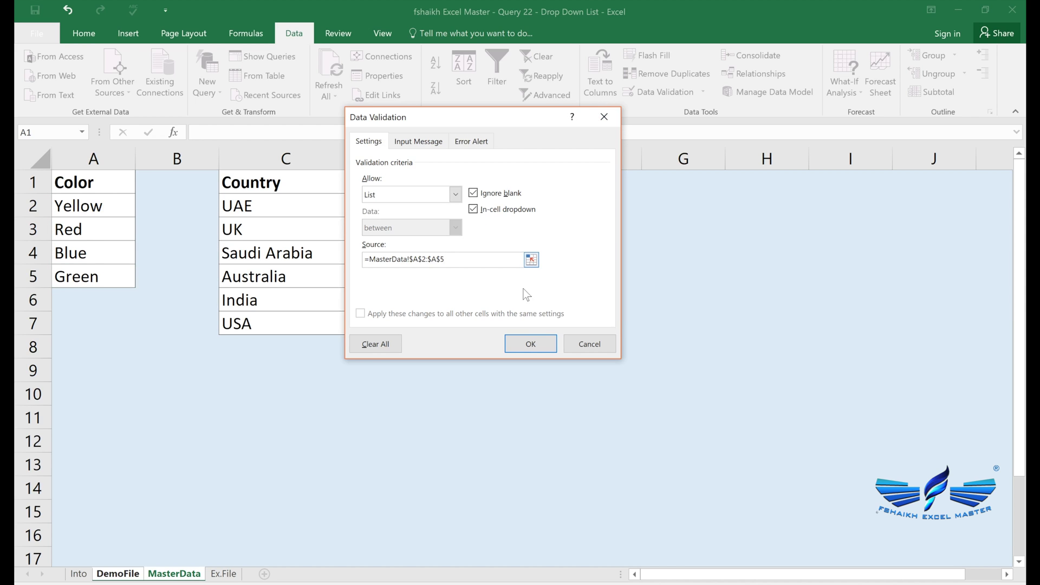
click(522, 342)
click(316, 269)
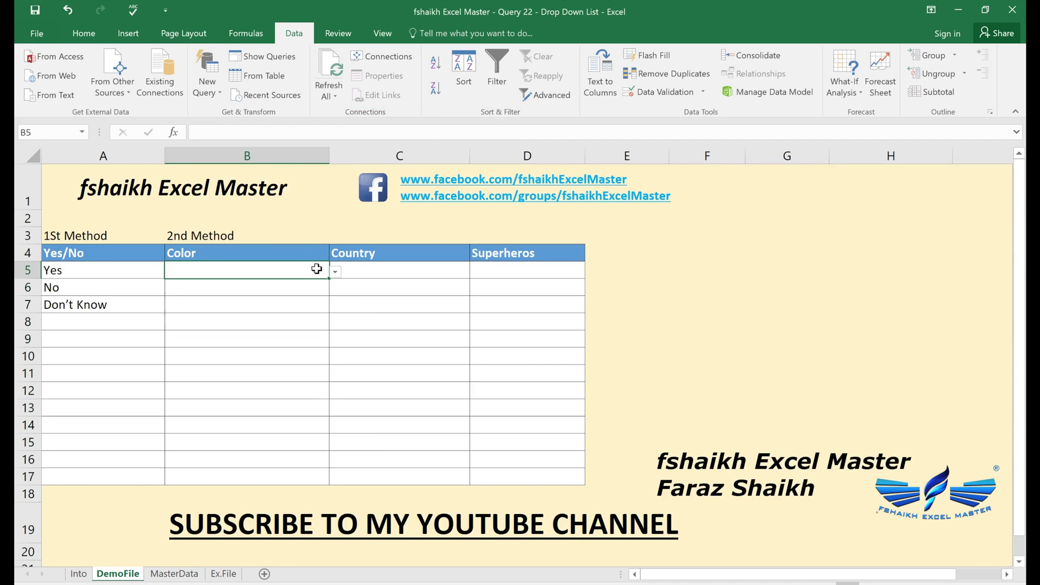
- Pick Blue, Blue and Red for B5, B6 and B7 from the colour drop-downs
click(335, 271)
click(288, 313)
click(299, 303)
click(309, 288)
click(335, 289)
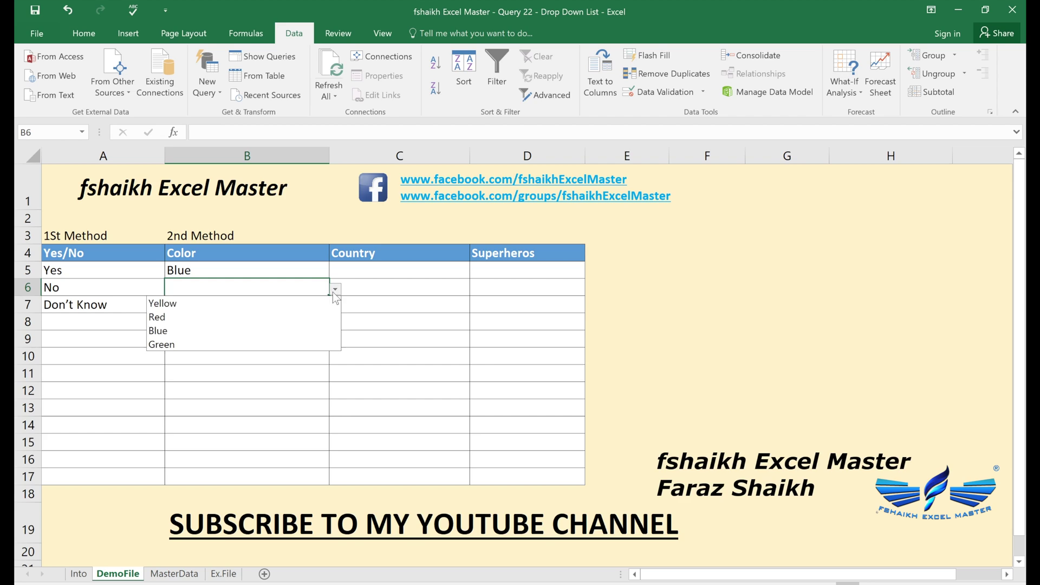
click(302, 329)
click(318, 304)
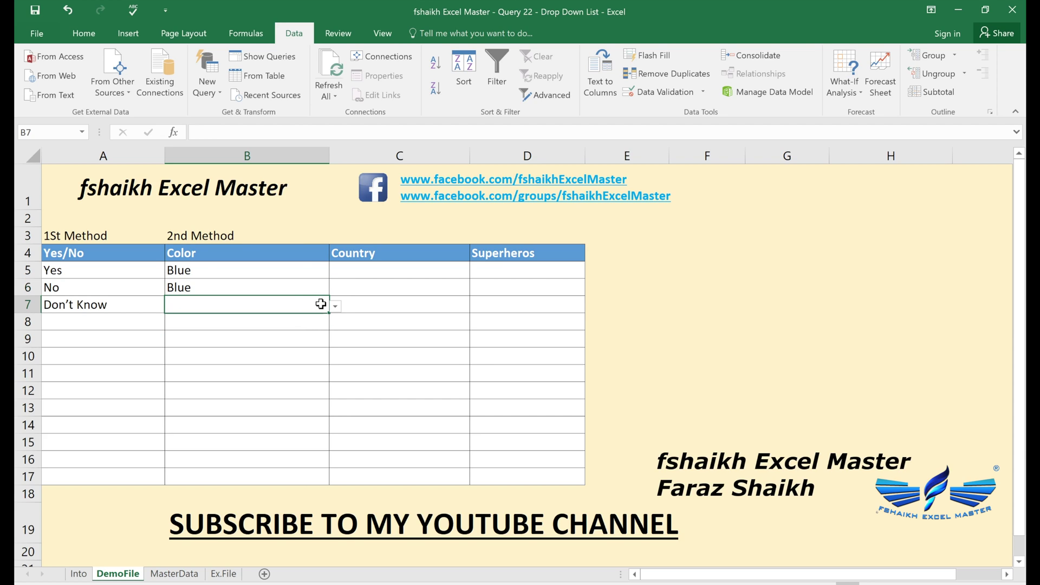
click(335, 306)
click(297, 333)
- Add Purple below Green in MasterData A6, then return to DemoFile
click(174, 574)
click(98, 297)
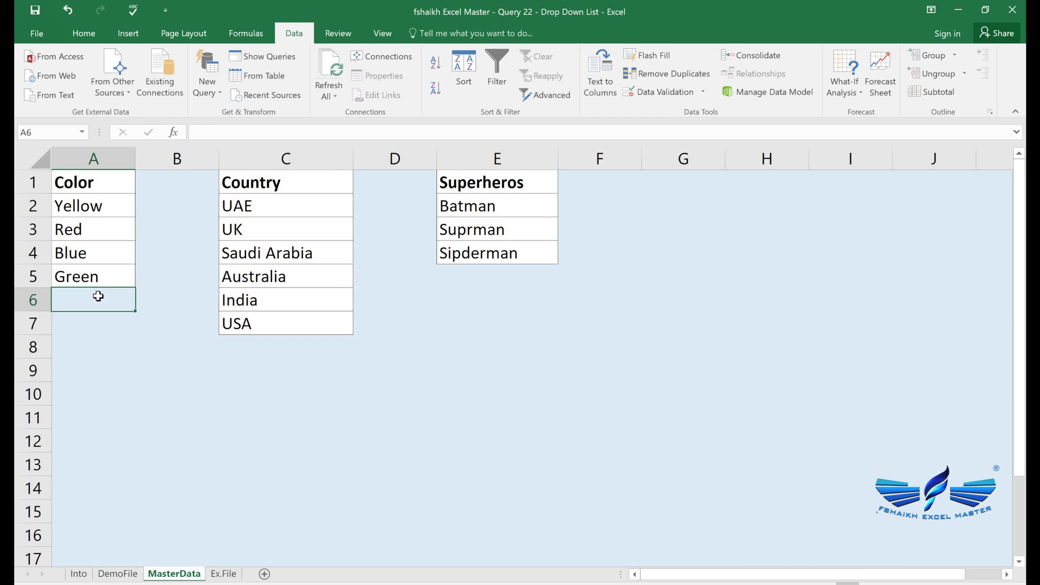
text(Purple)
key(Return)
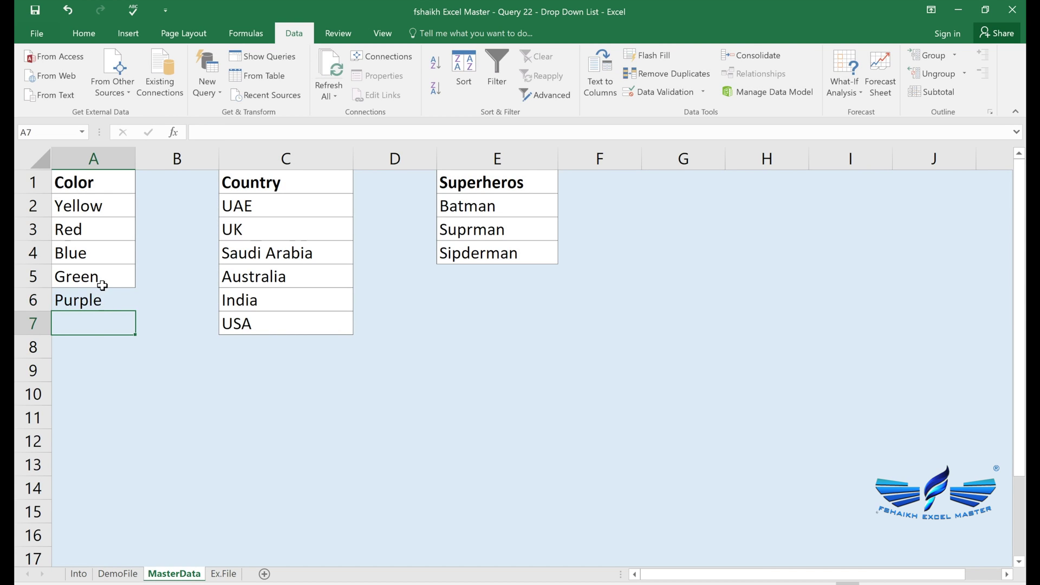
click(103, 285)
click(93, 297)
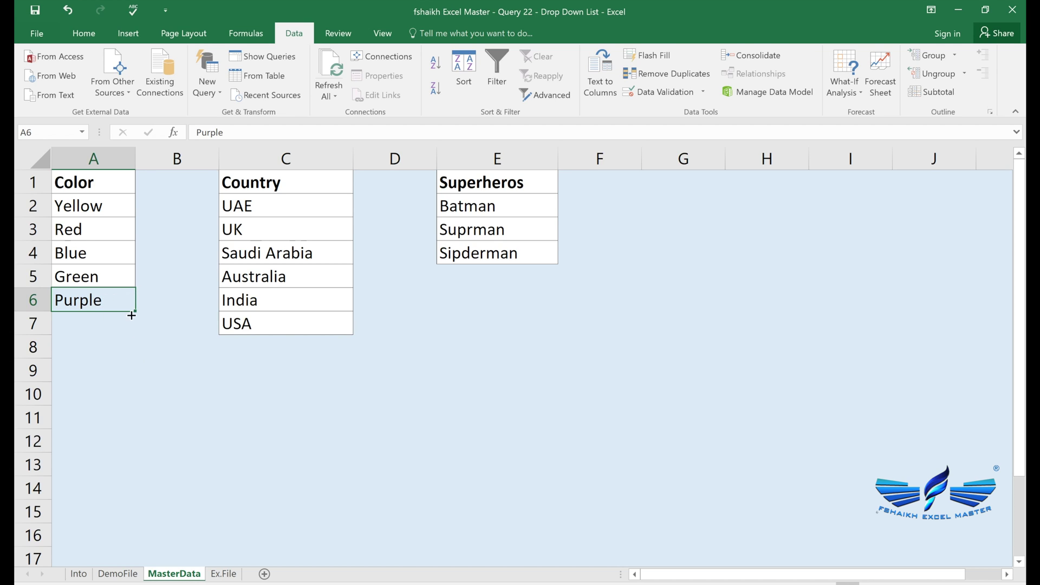
click(118, 574)
click(390, 236)
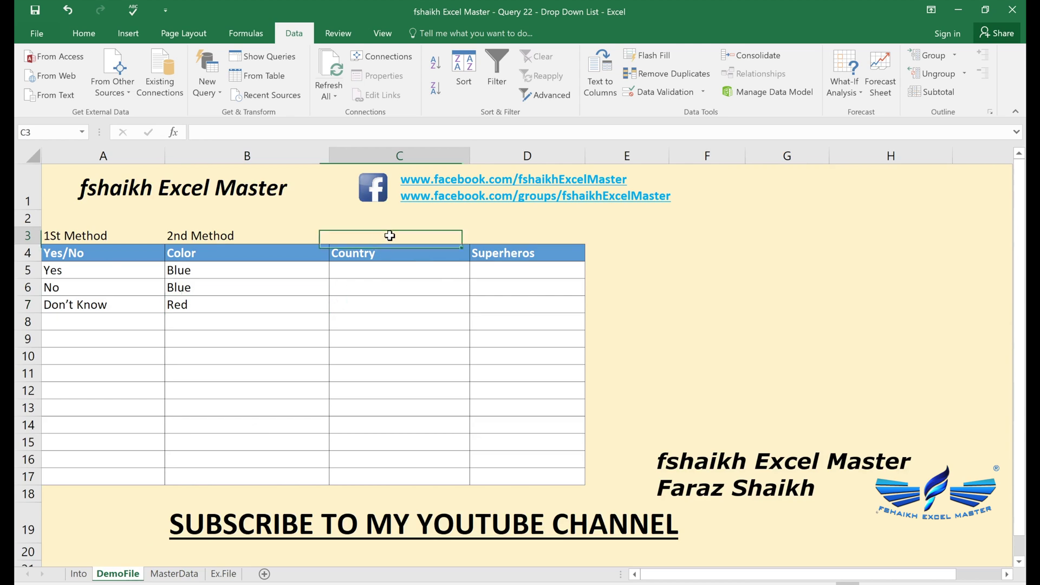
- Enter '3rd Method' in C3 on DemoFile
text(3rd)
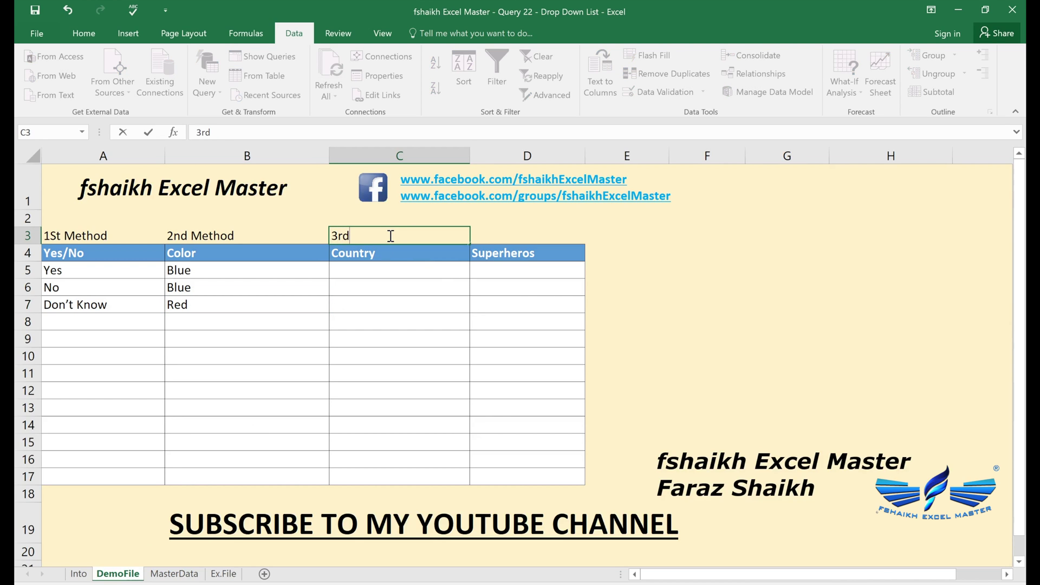
text( Method)
key(Return)
click(376, 273)
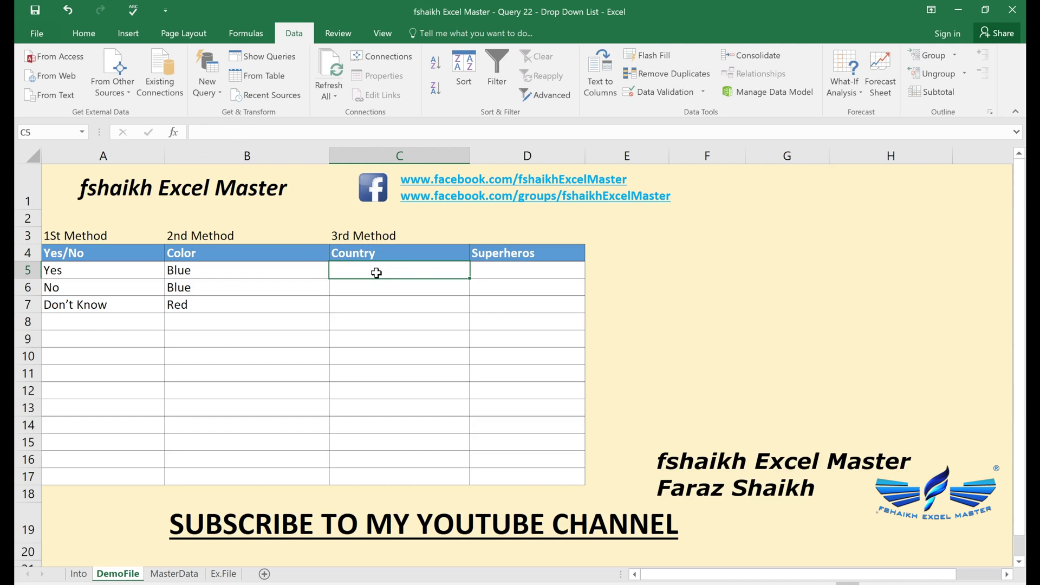
- Define the name Country for MasterData C2:C7, UAE to USA
click(172, 574)
click(271, 206)
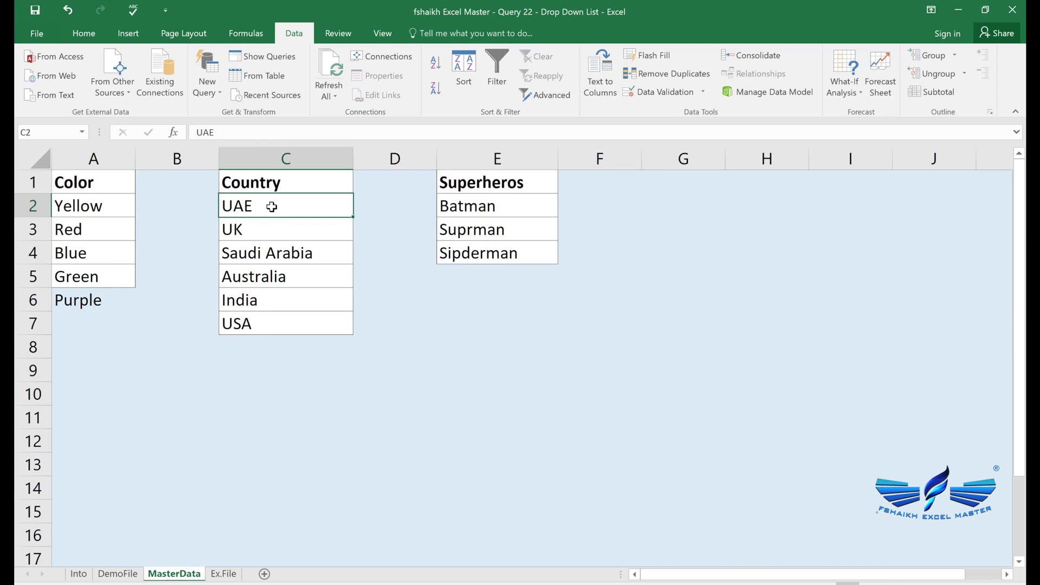
drag(272, 207, 271, 323)
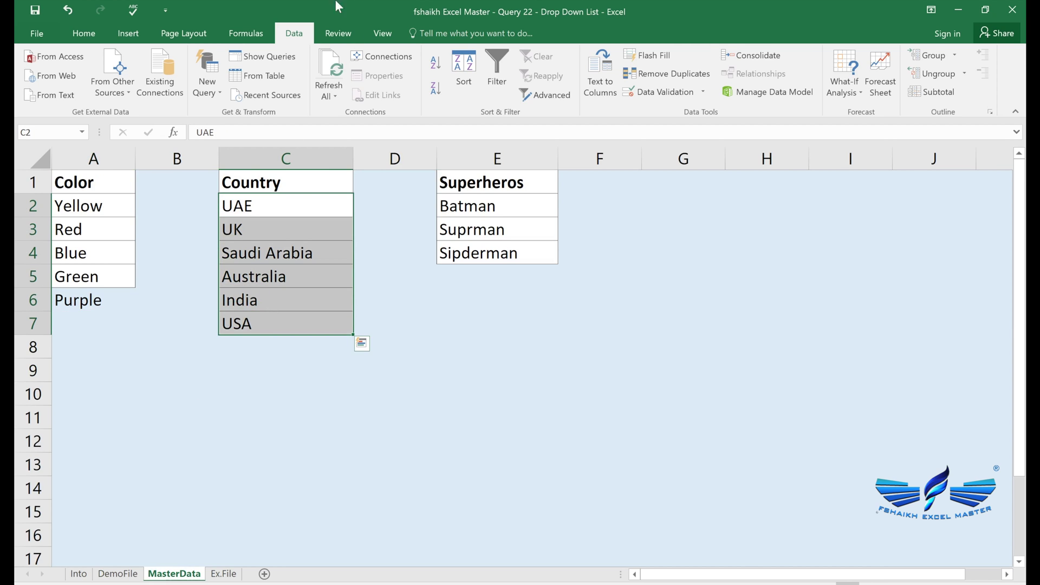
click(261, 30)
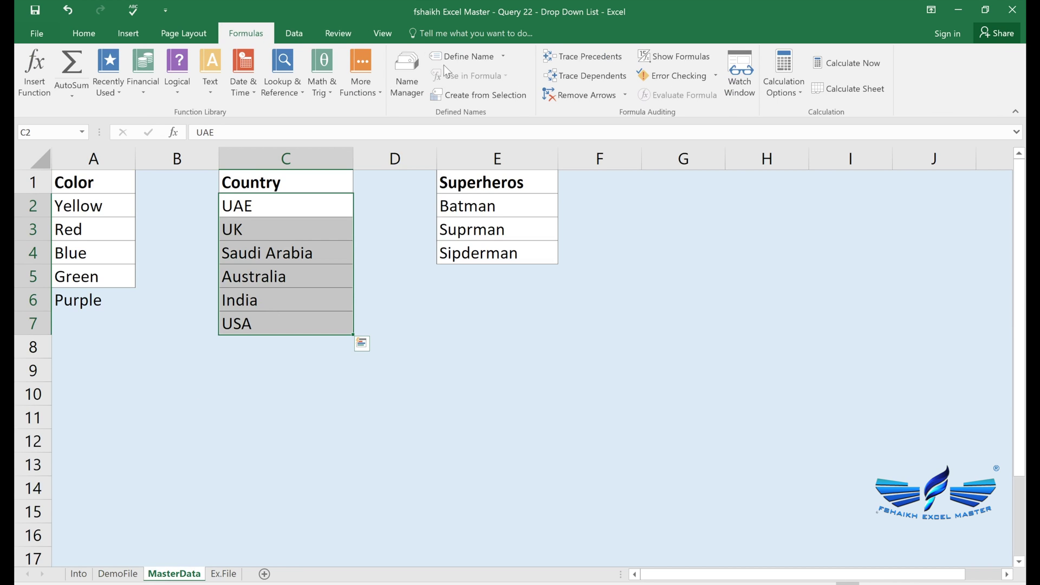
click(457, 61)
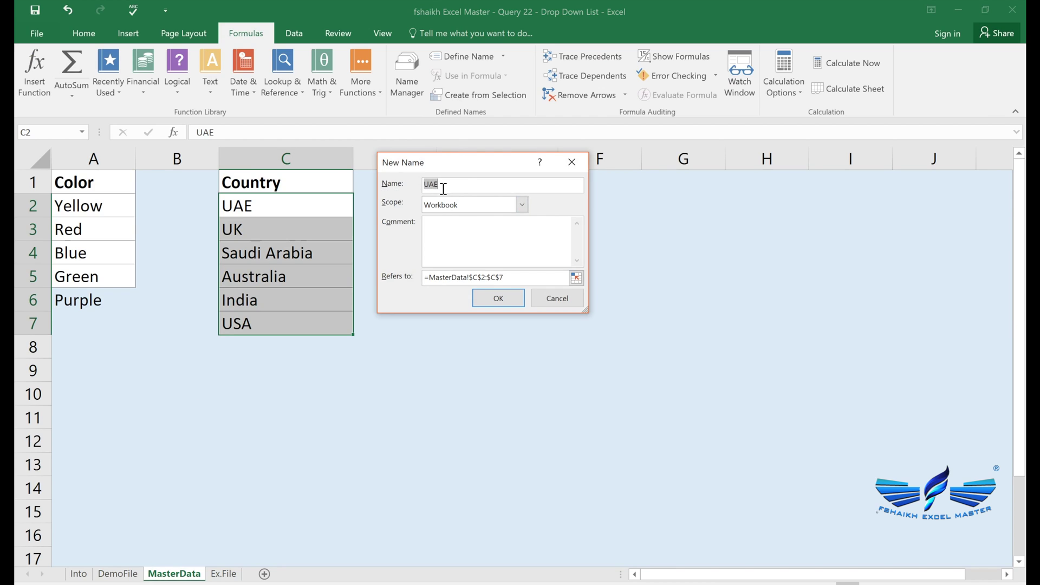
text(Country)
click(499, 299)
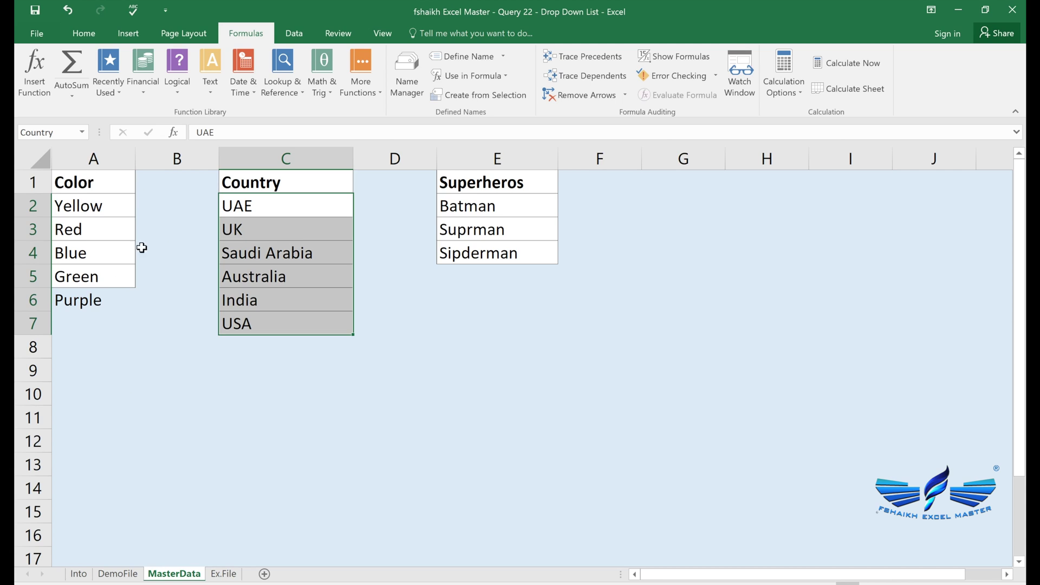
- Verify the Country range via the Name Box, then return to DemoFile
click(100, 211)
click(72, 136)
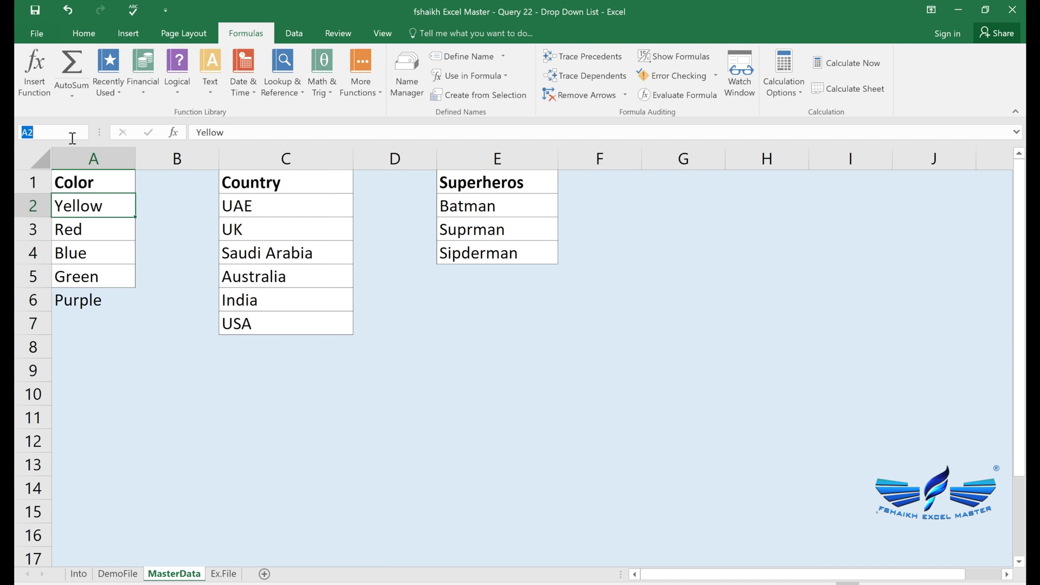
text(Country)
click(86, 132)
click(81, 142)
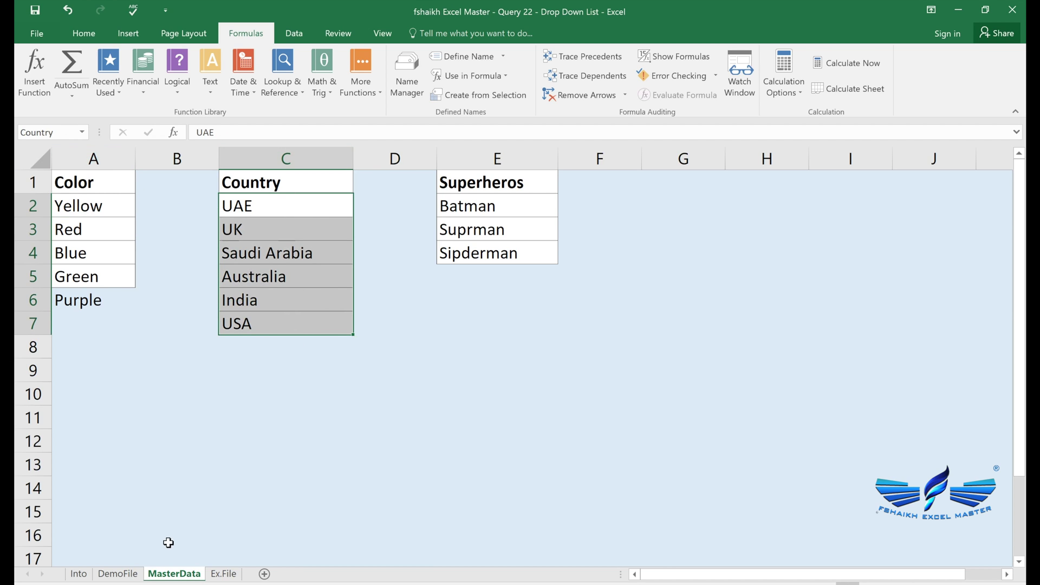
click(130, 579)
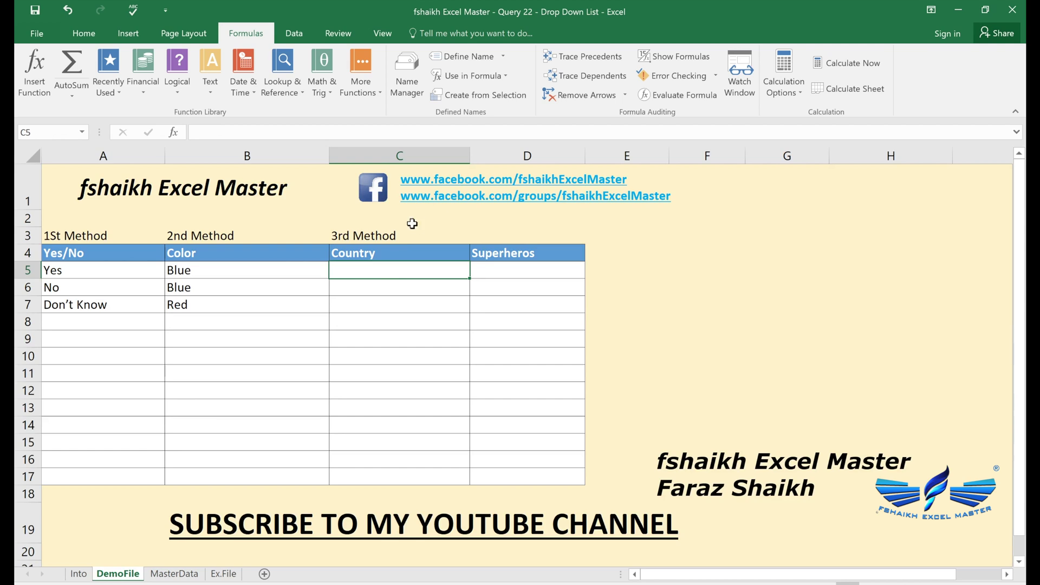
- Give C5:C15 a List validation with source =Country, pasted via F3
drag(385, 267, 393, 444)
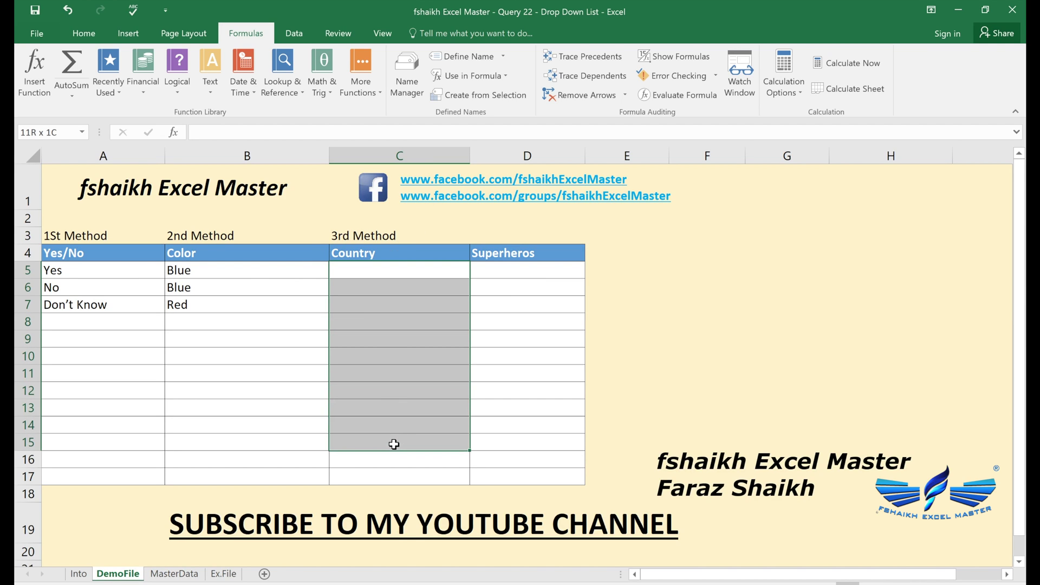
click(294, 33)
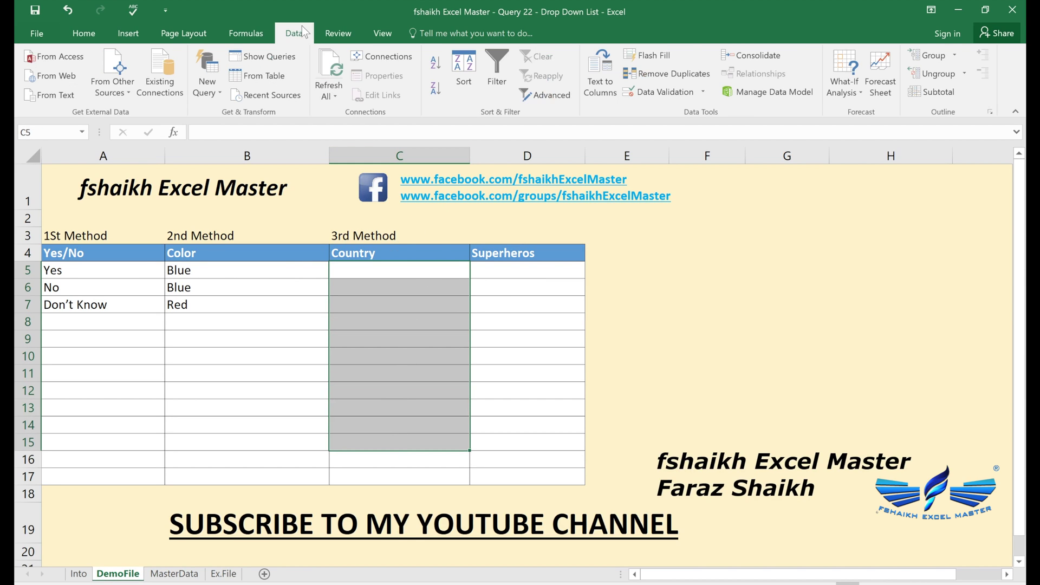
click(635, 93)
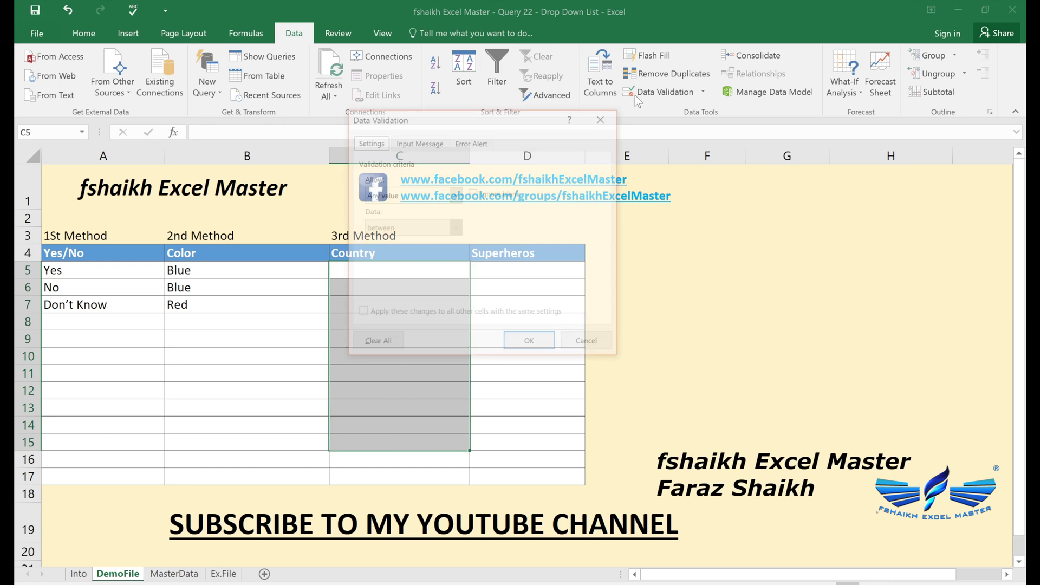
click(454, 194)
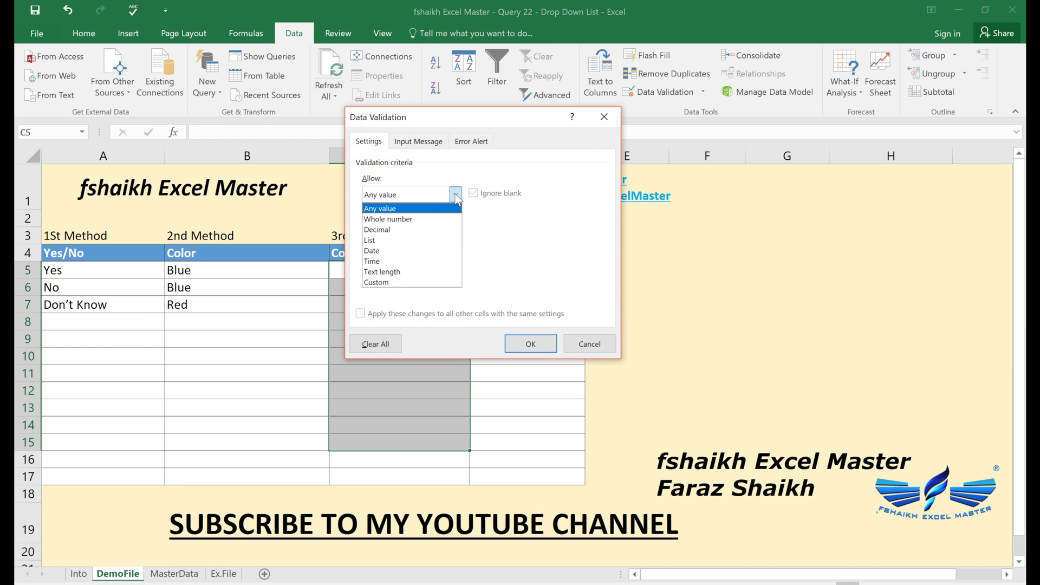
click(434, 239)
click(483, 261)
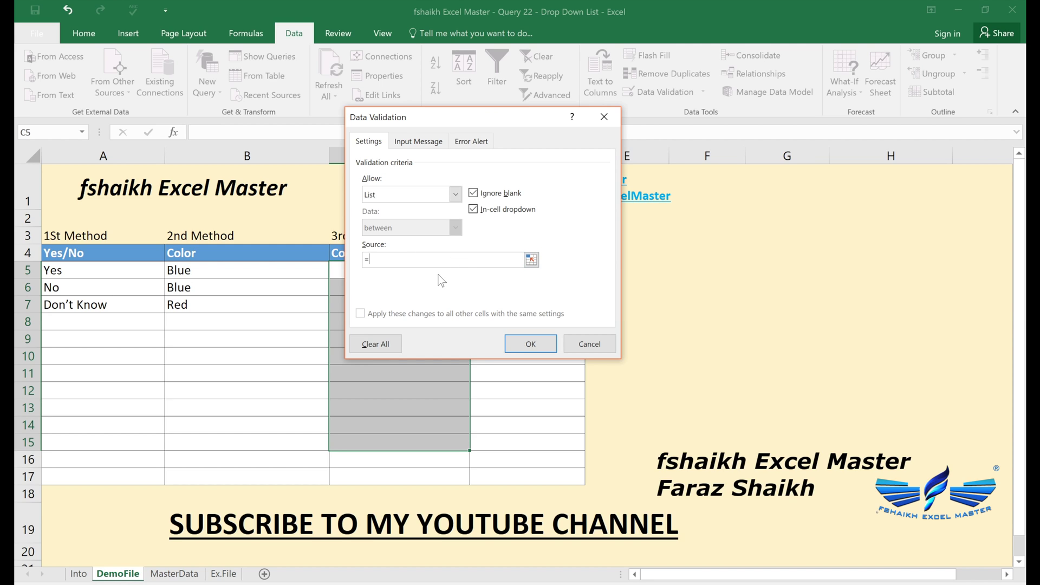
key(F3)
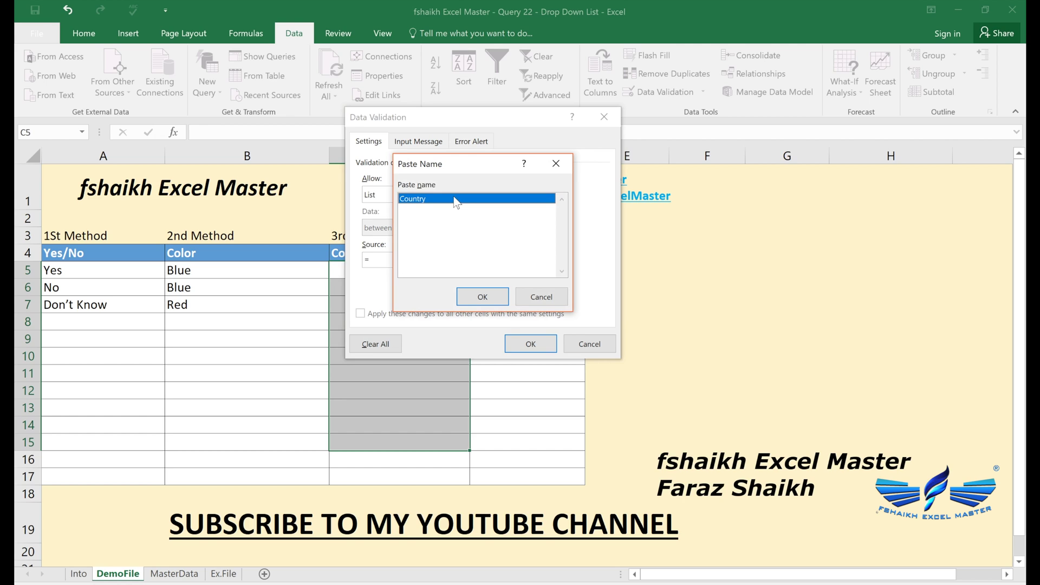
double_click(454, 198)
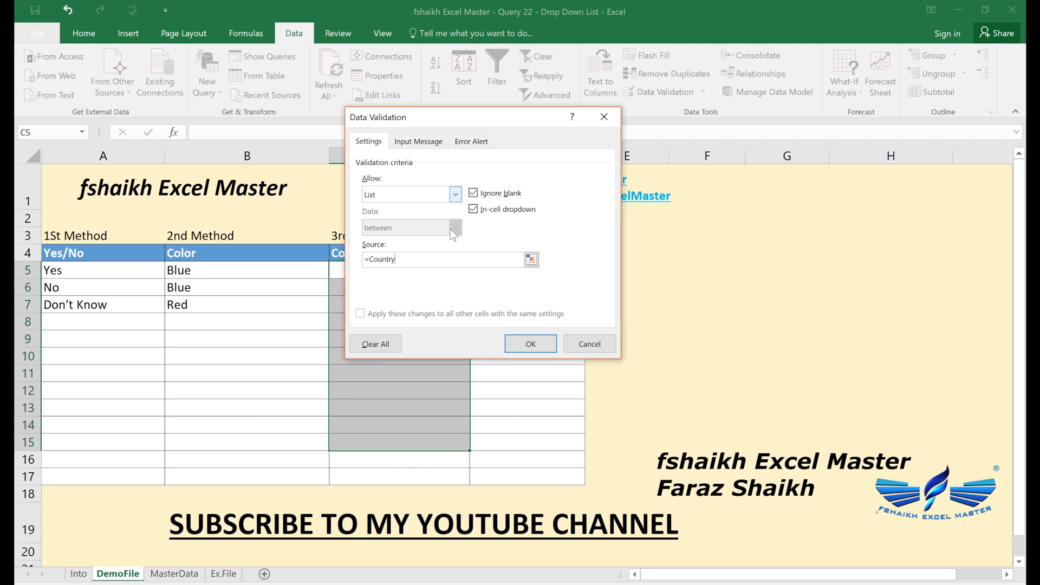
click(531, 344)
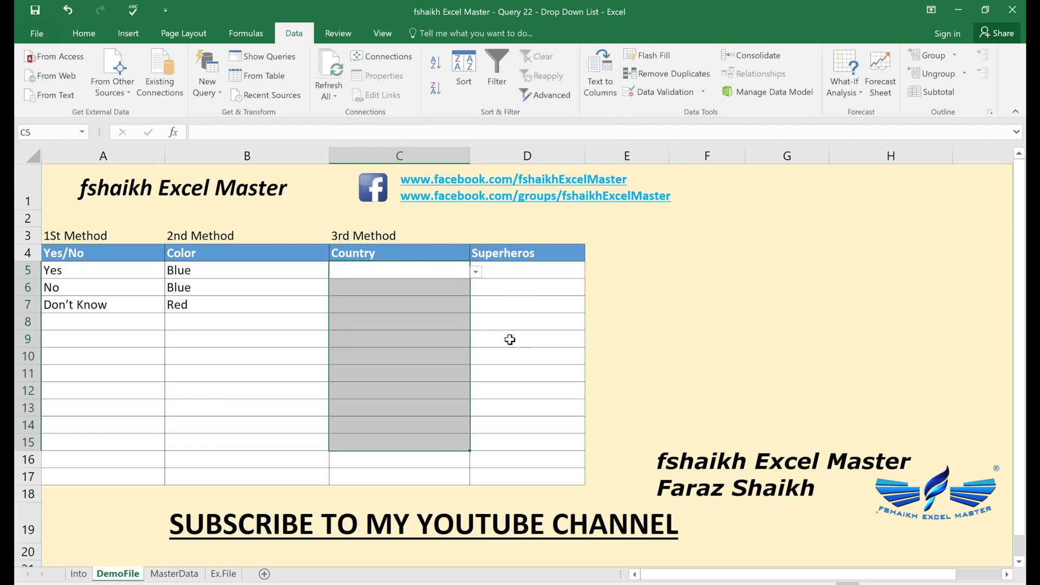
- Choose Saudi Arabia, UK and India for C5, C6 and C7 from the country drop-downs
click(476, 272)
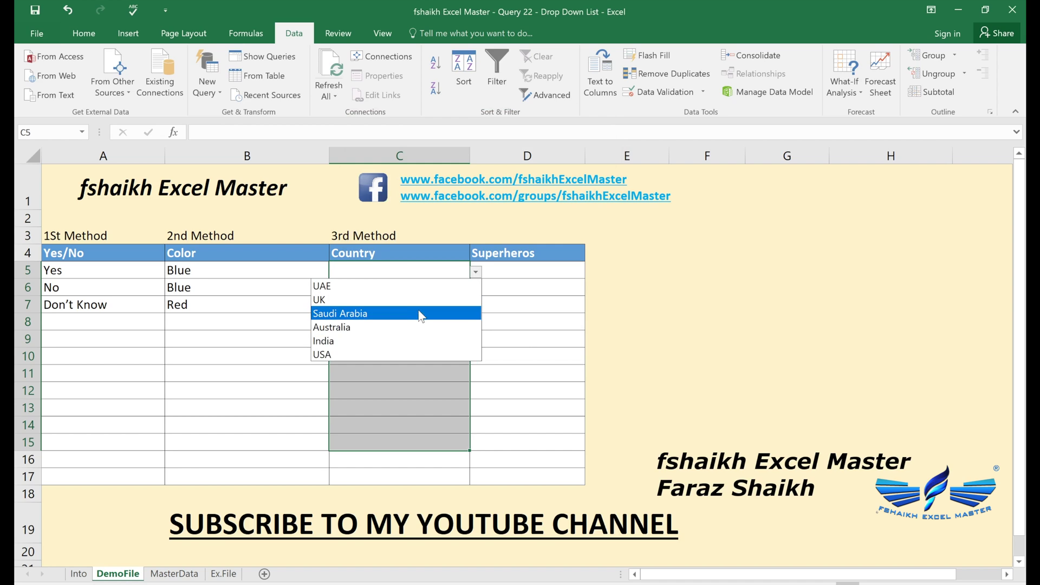
click(418, 312)
click(439, 285)
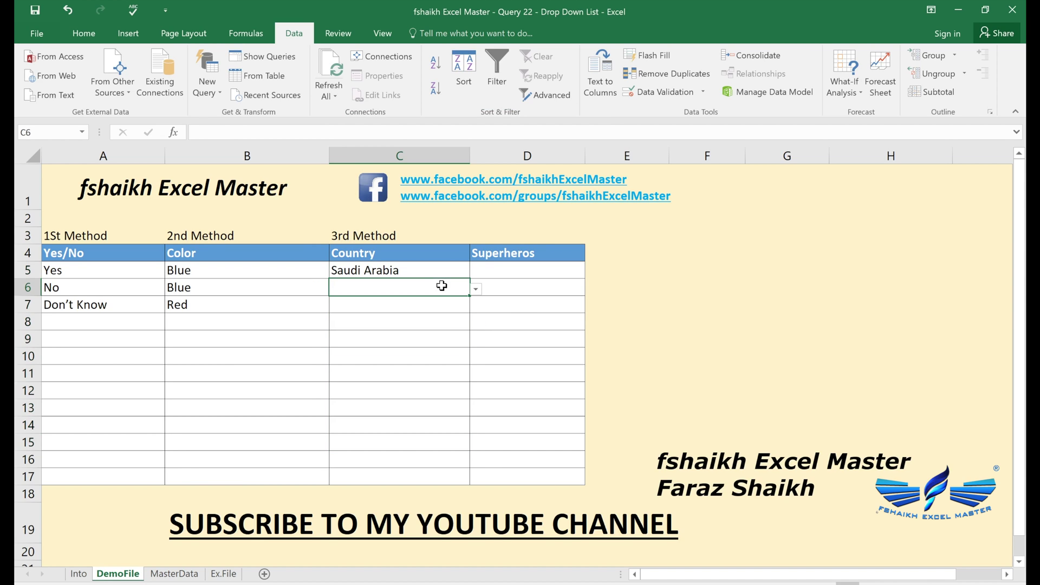
click(474, 289)
click(432, 317)
click(460, 304)
click(476, 306)
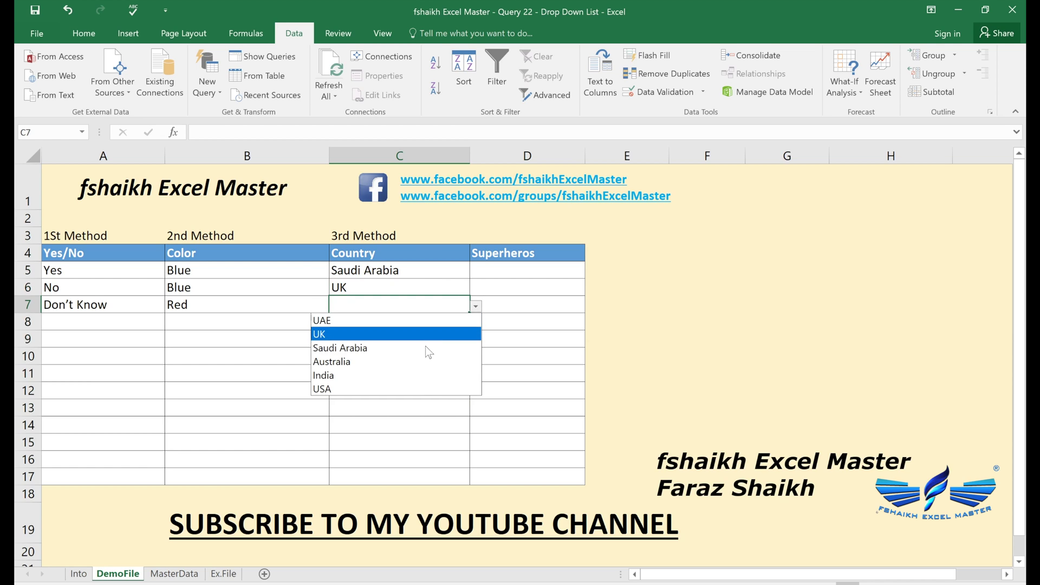
click(413, 373)
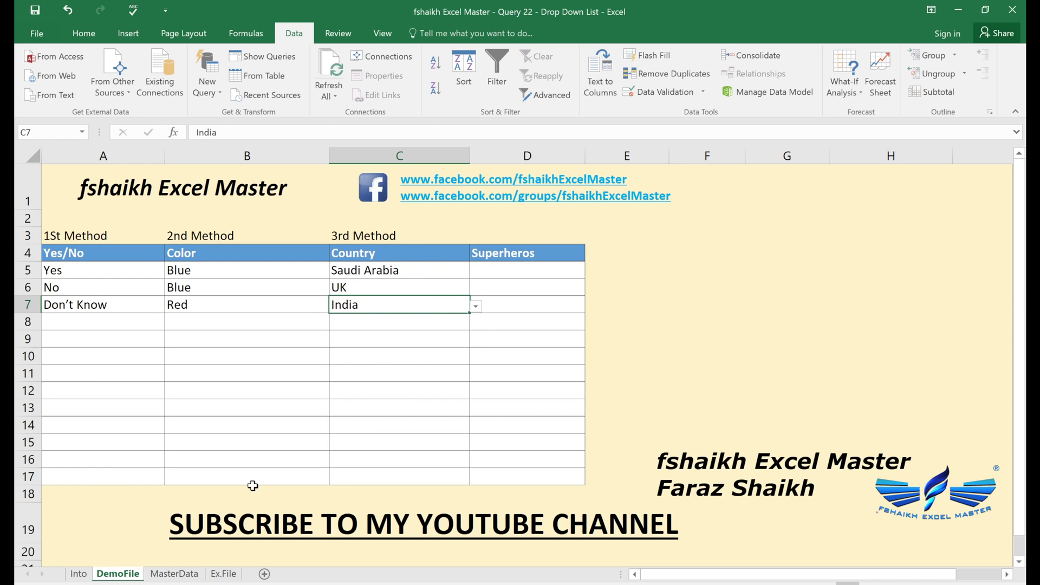
click(174, 574)
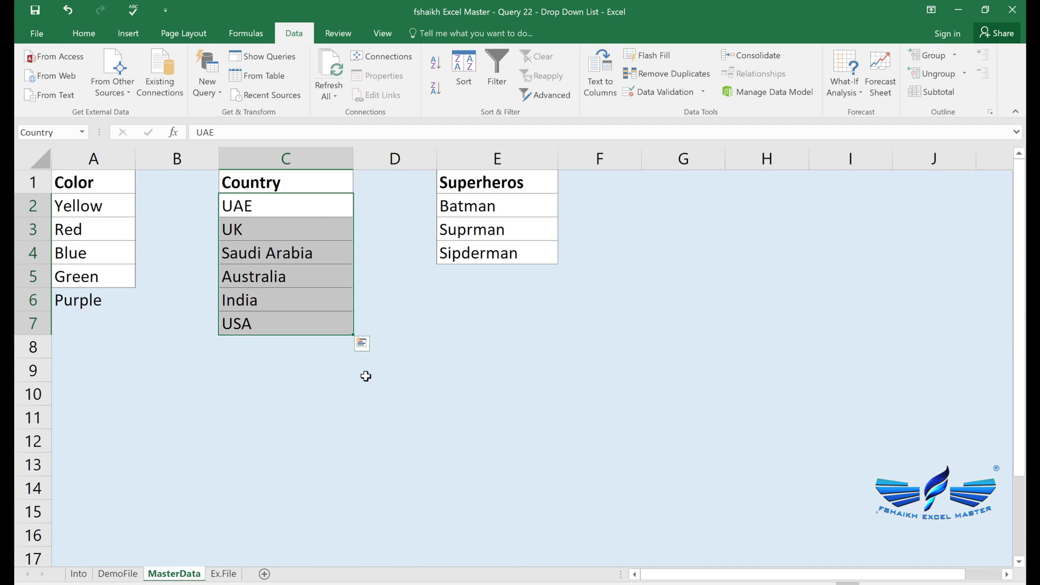
- Add China in MasterData cell C8, below USA
click(287, 346)
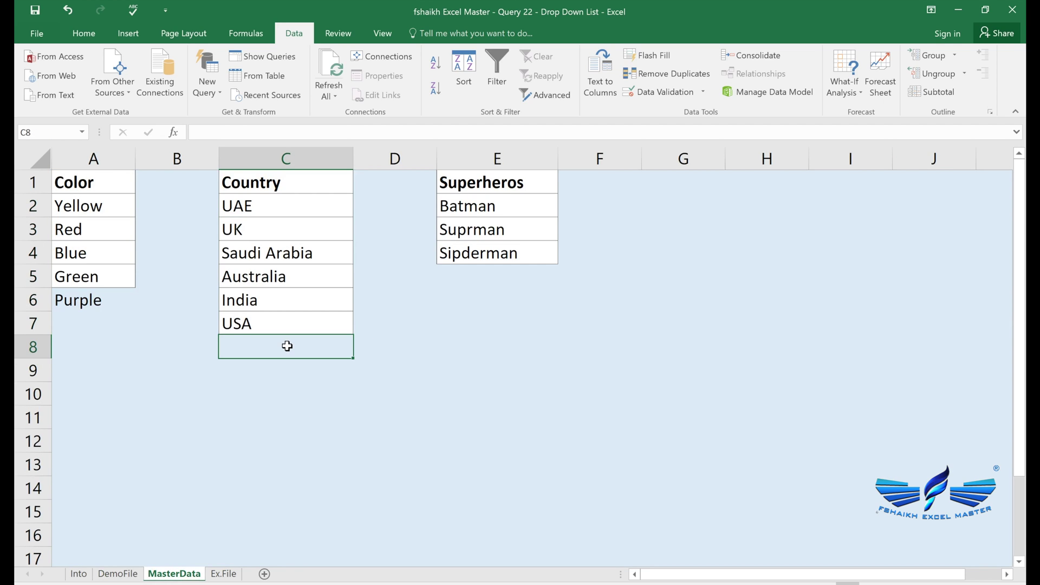
text(C)
text(ihna)
key(Return)
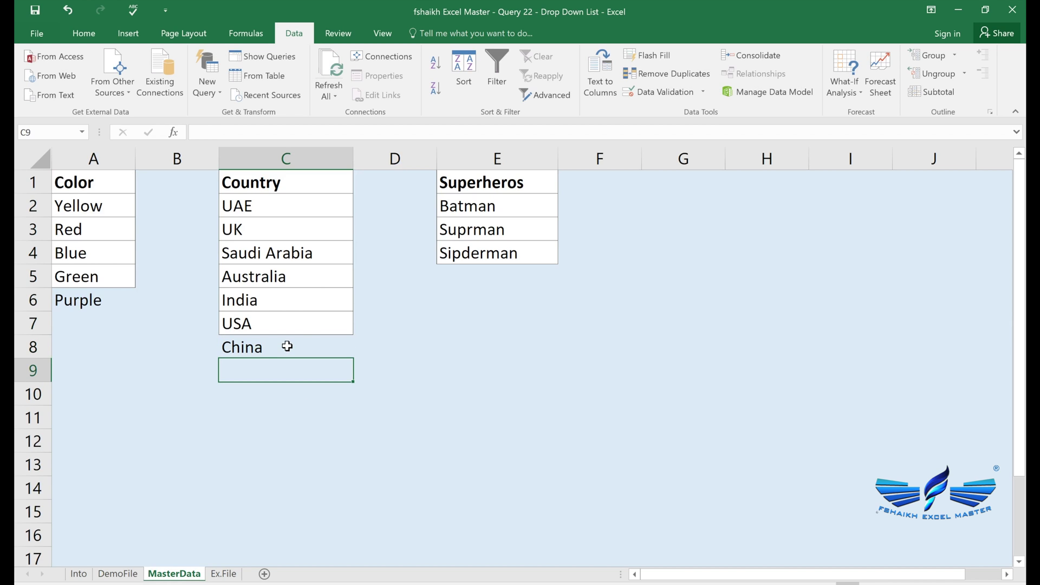
click(122, 574)
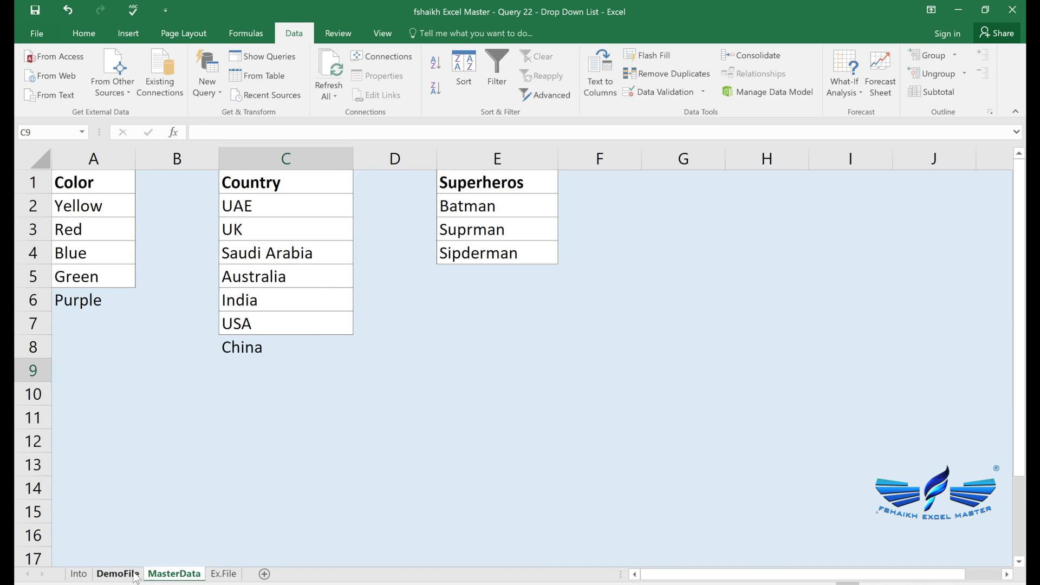
click(183, 574)
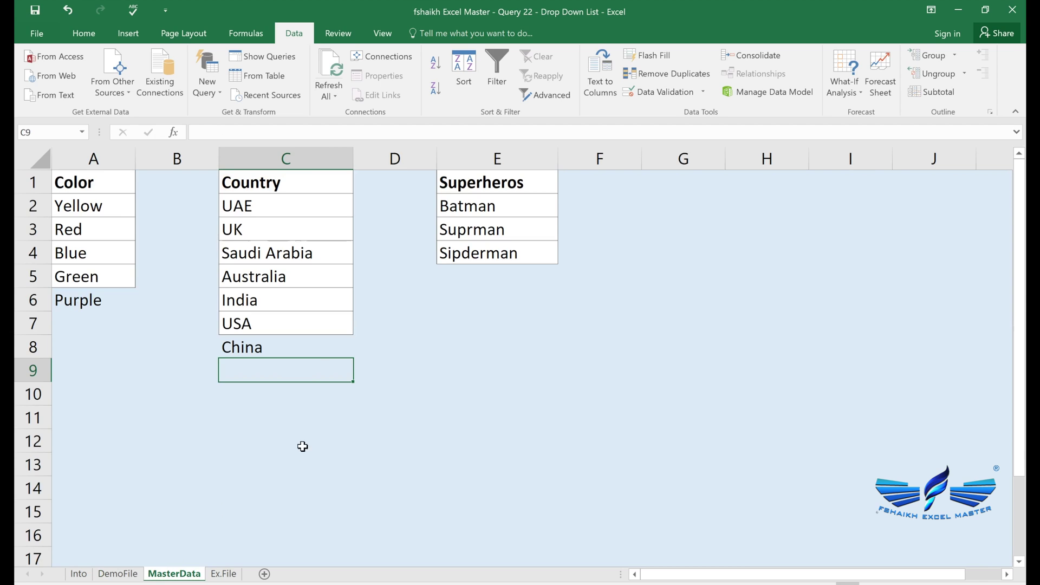
click(300, 317)
- In Name Manager, change Country to refer to =MasterData!$C$2:$C$8
click(245, 33)
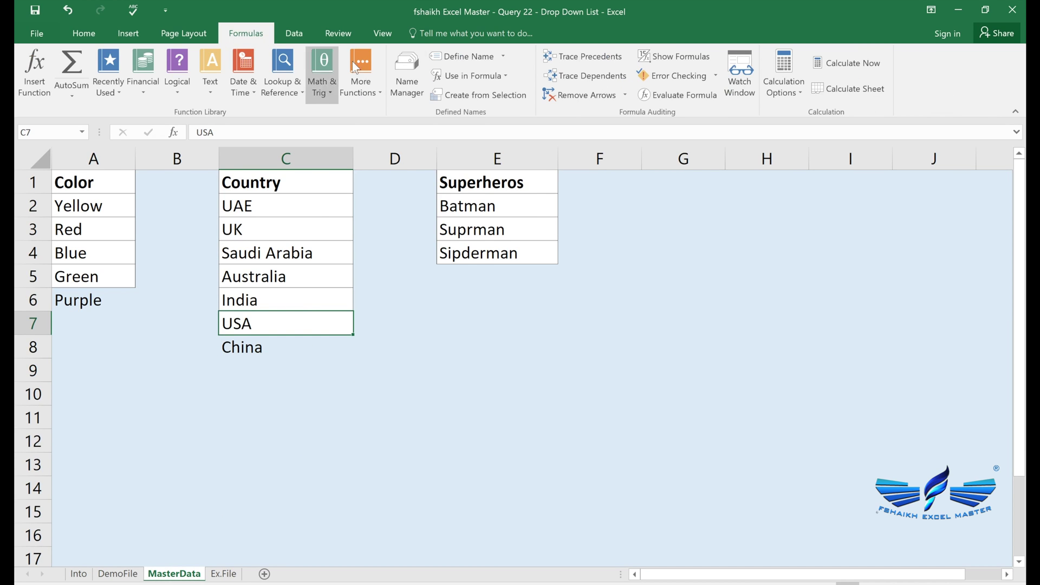
click(400, 65)
click(431, 341)
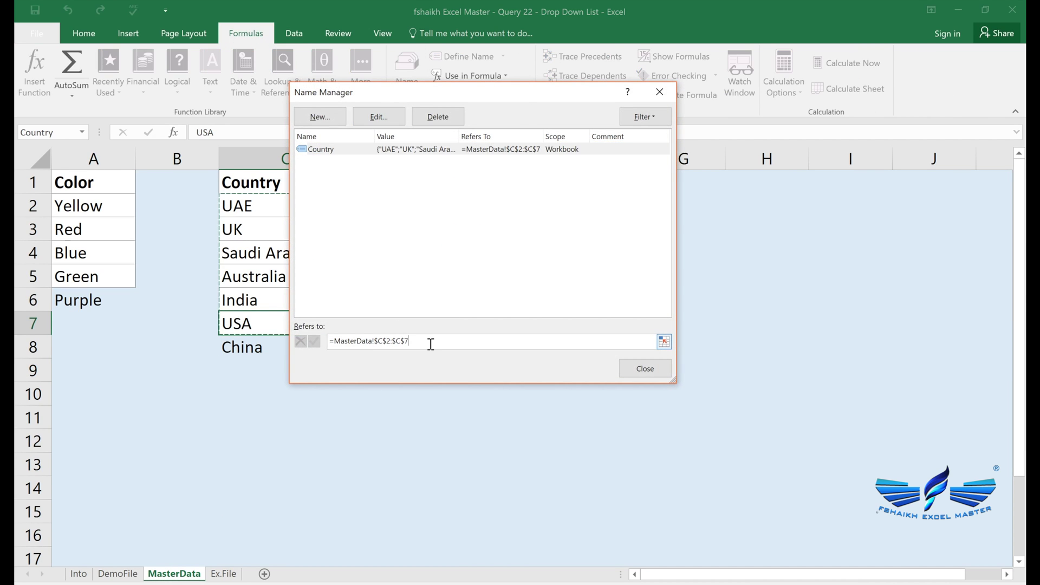
key(BackSpace)
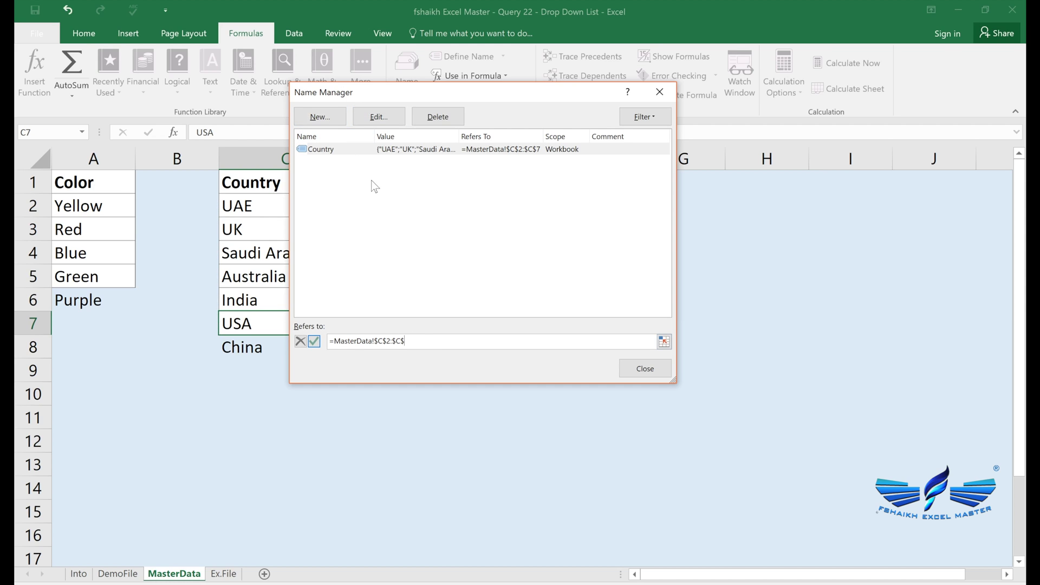
text(8)
click(641, 370)
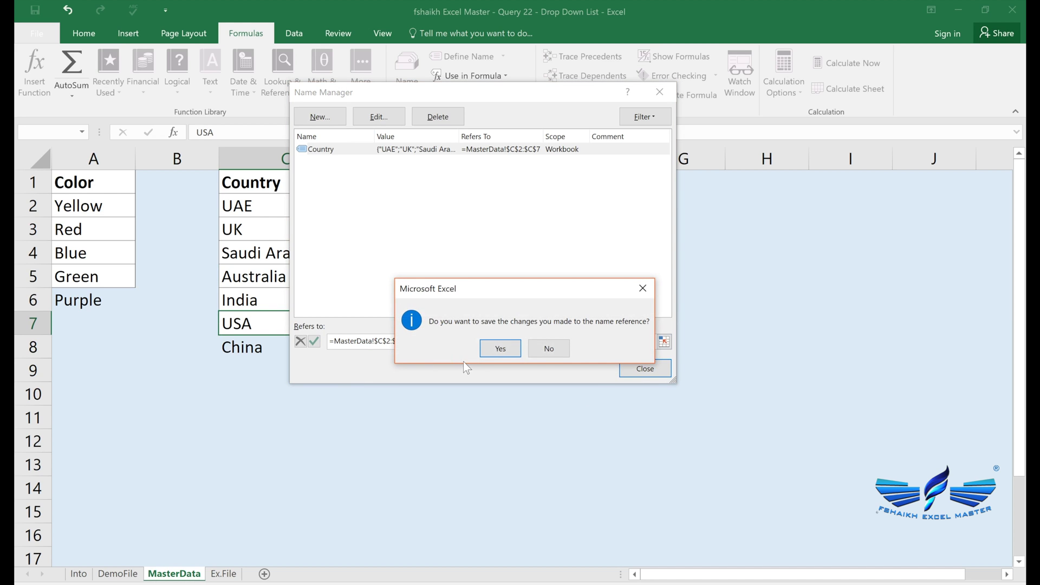
click(500, 349)
- Pick China for DemoFile C8 from its drop-down, then select B5:B15
click(241, 347)
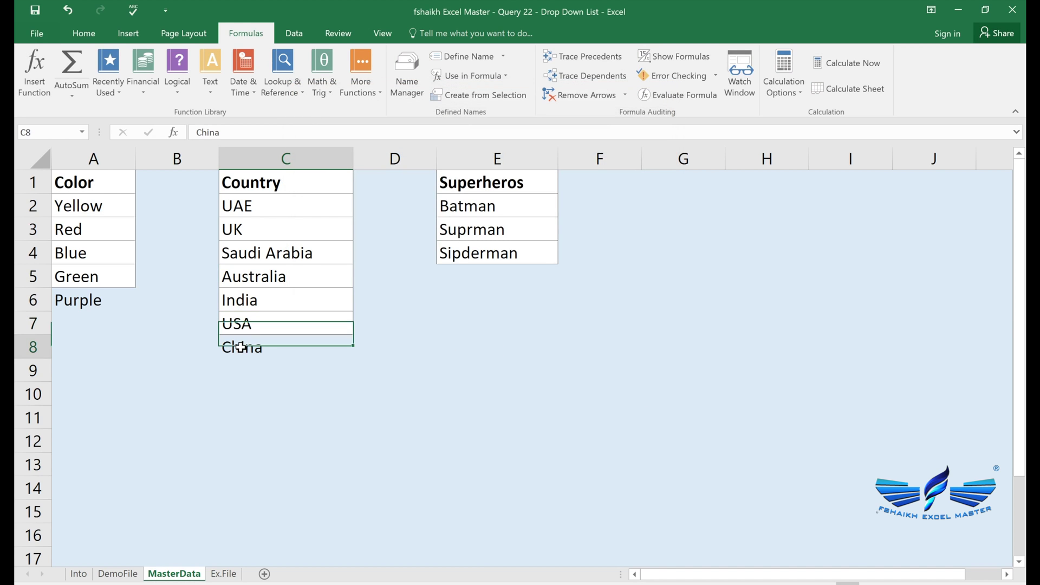
click(128, 570)
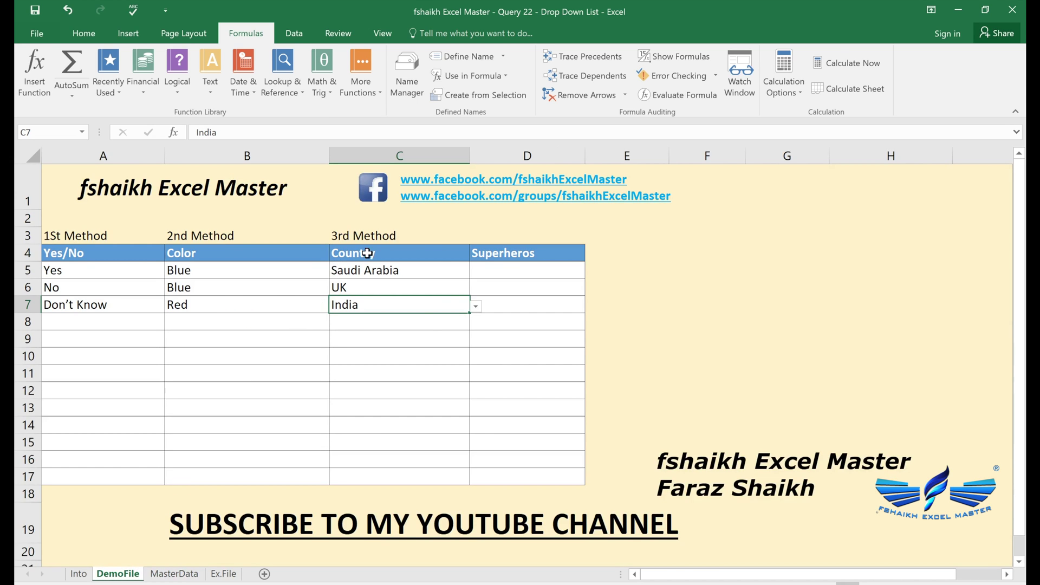
click(456, 323)
click(476, 324)
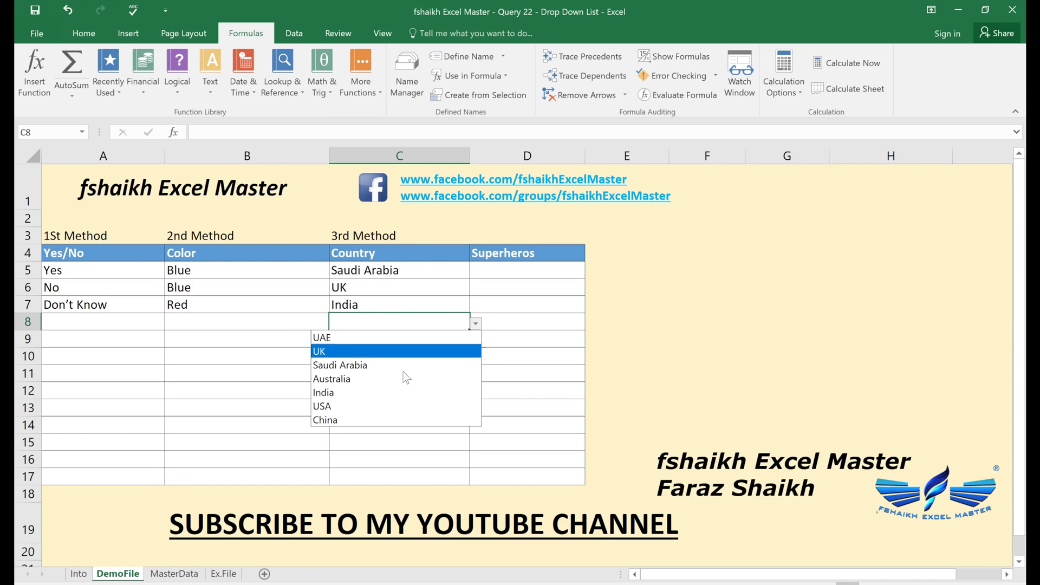
click(387, 421)
click(255, 325)
click(272, 267)
drag(272, 267, 259, 445)
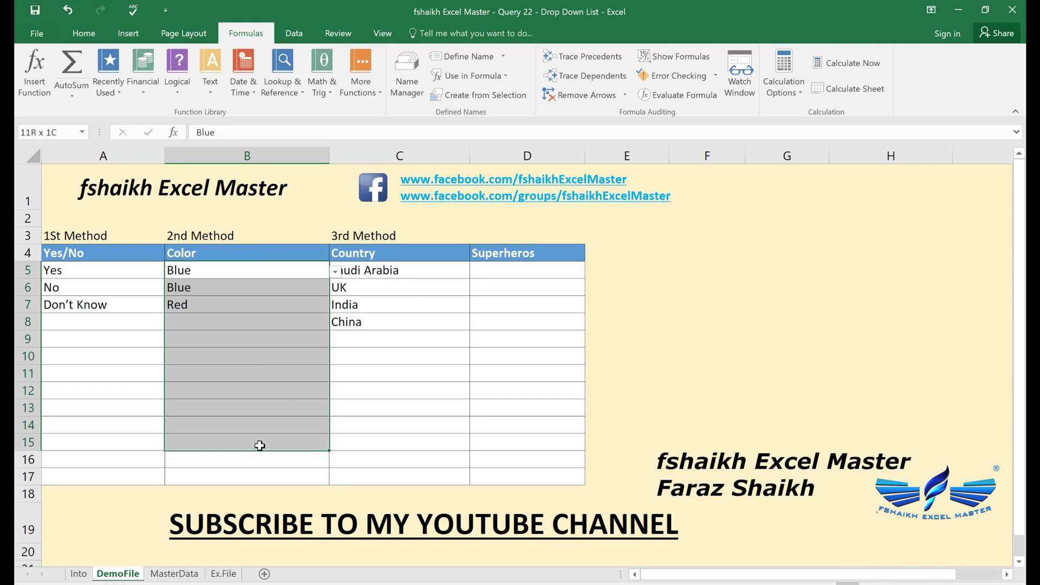
- Change the Color validation source to =MasterData!$A$2:$A$6
scroll(580, 59, up, 3)
click(291, 32)
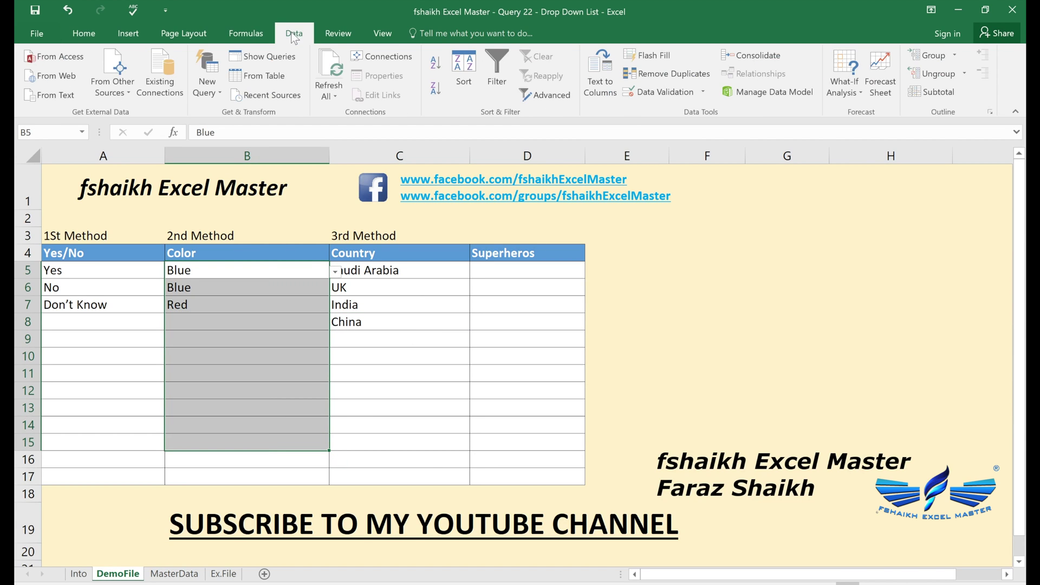
click(700, 90)
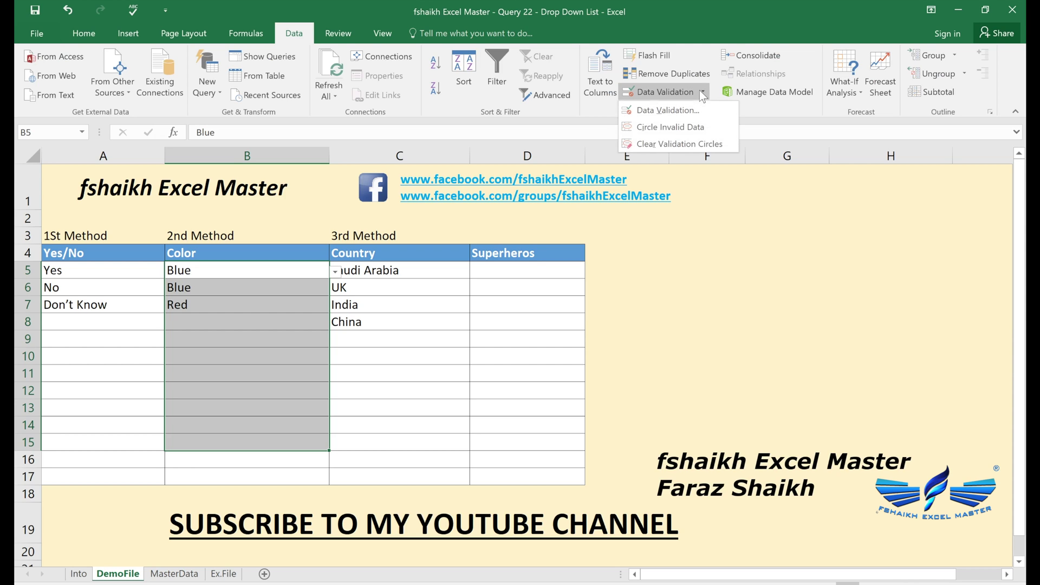
click(662, 106)
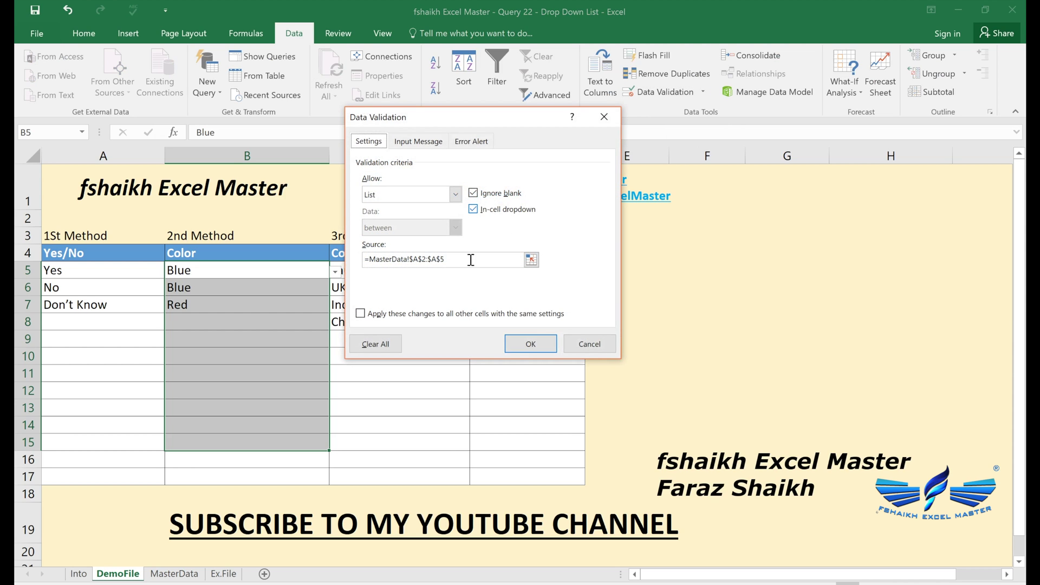
key(BackSpace)
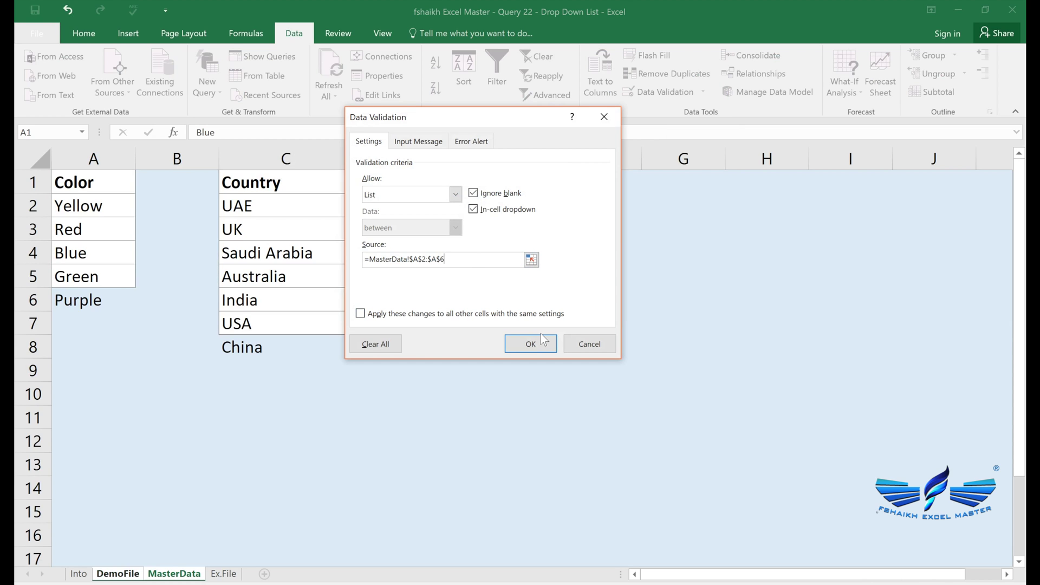
click(540, 334)
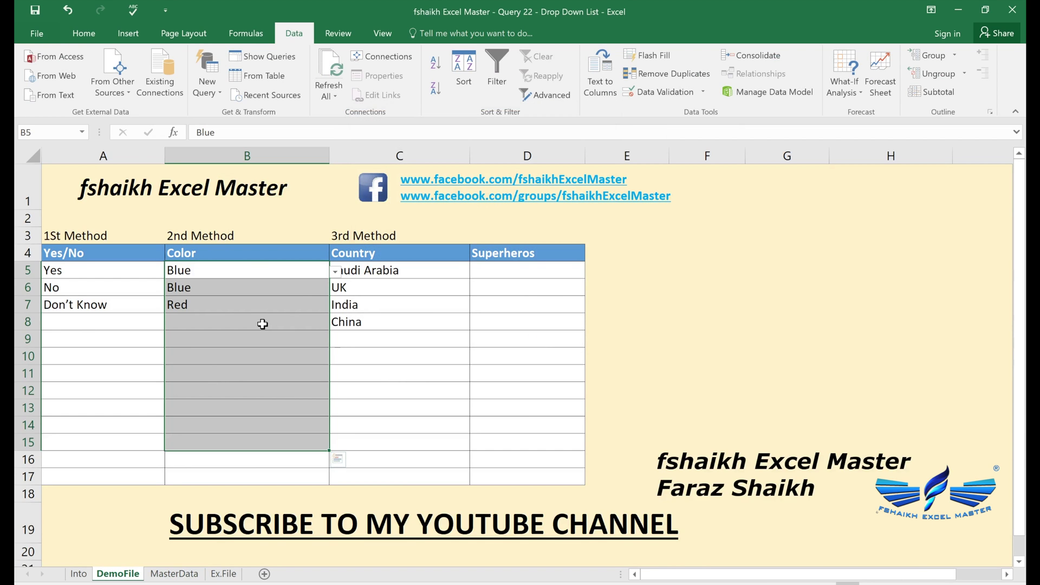
- Pick Purple for B8 and Yes for A8 from their drop-downs
click(263, 324)
click(334, 323)
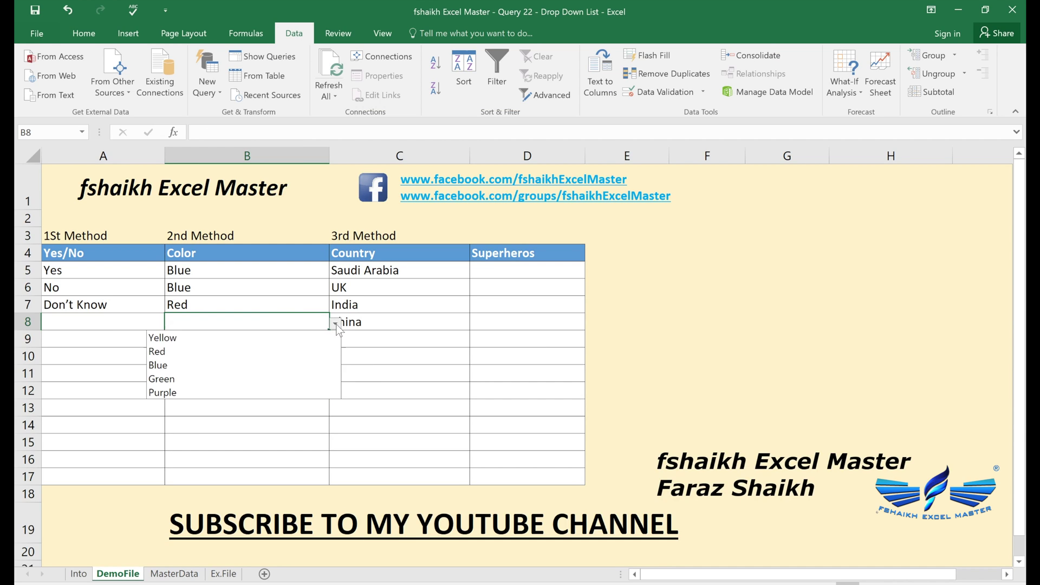
click(277, 396)
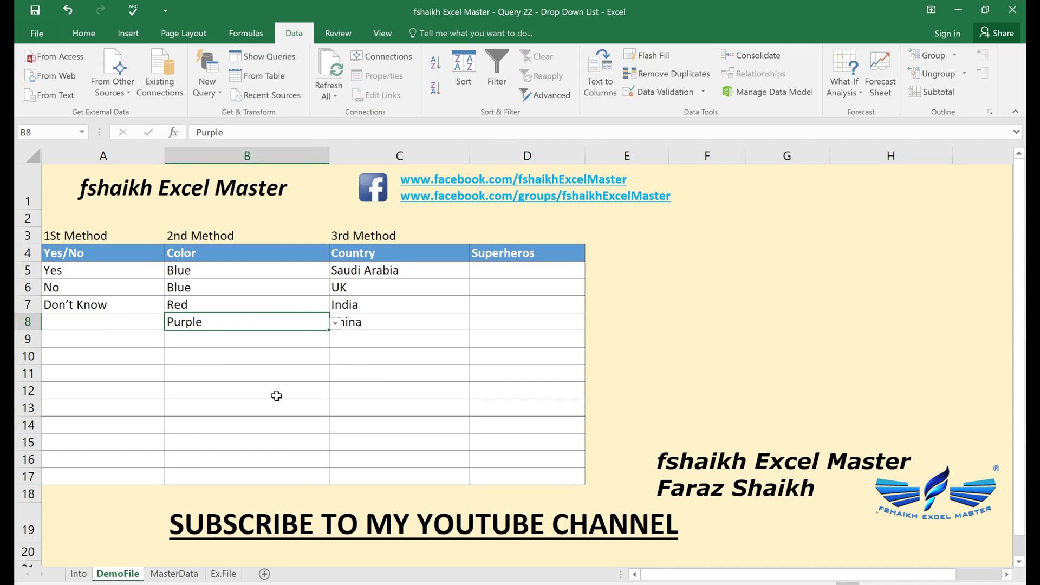
click(106, 321)
click(171, 323)
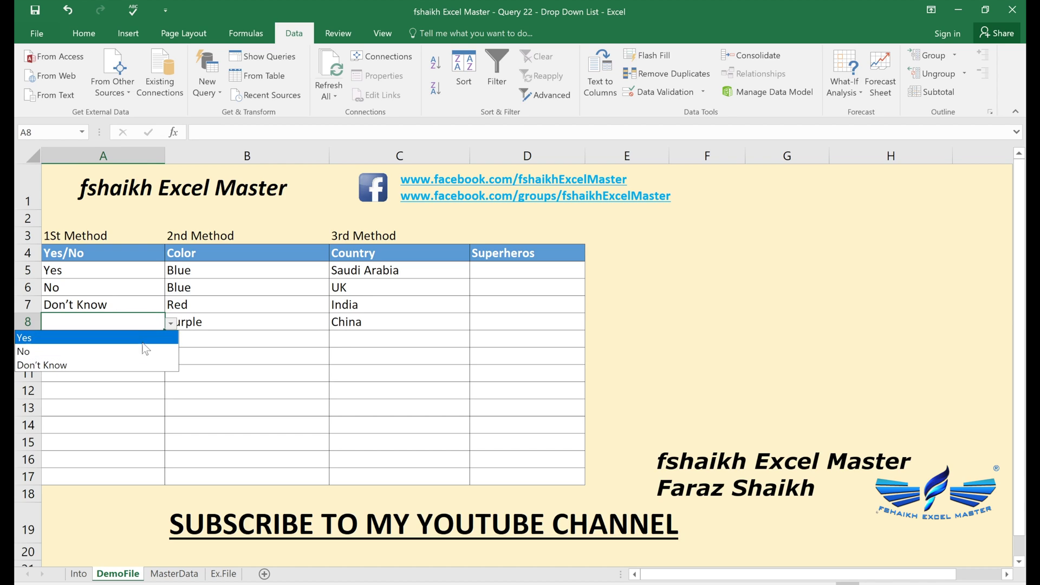
click(144, 339)
click(484, 239)
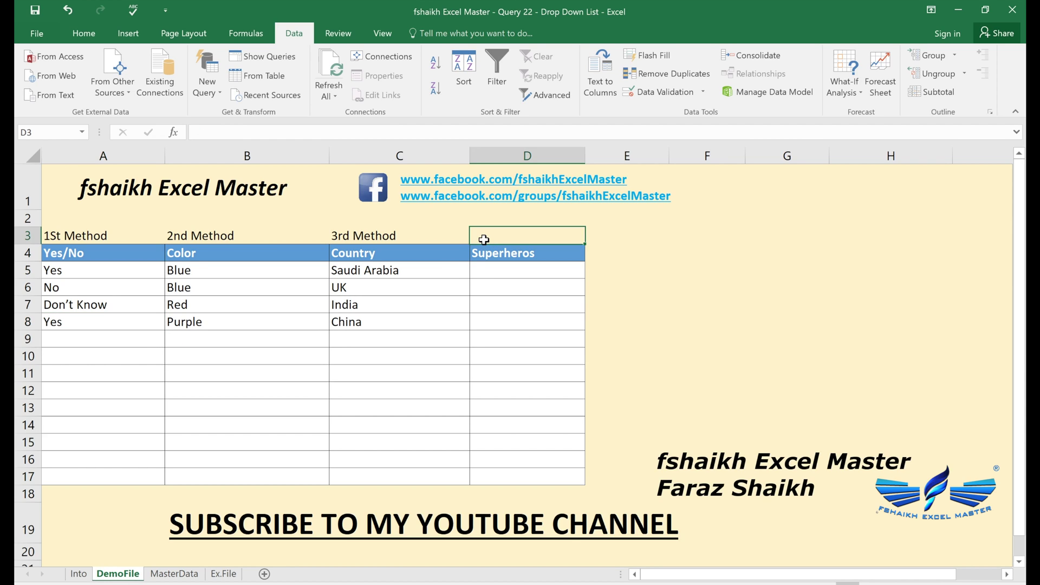
- Enter '4th Method' in D3, then check MasterData and return to DemoFile
text(4th Method)
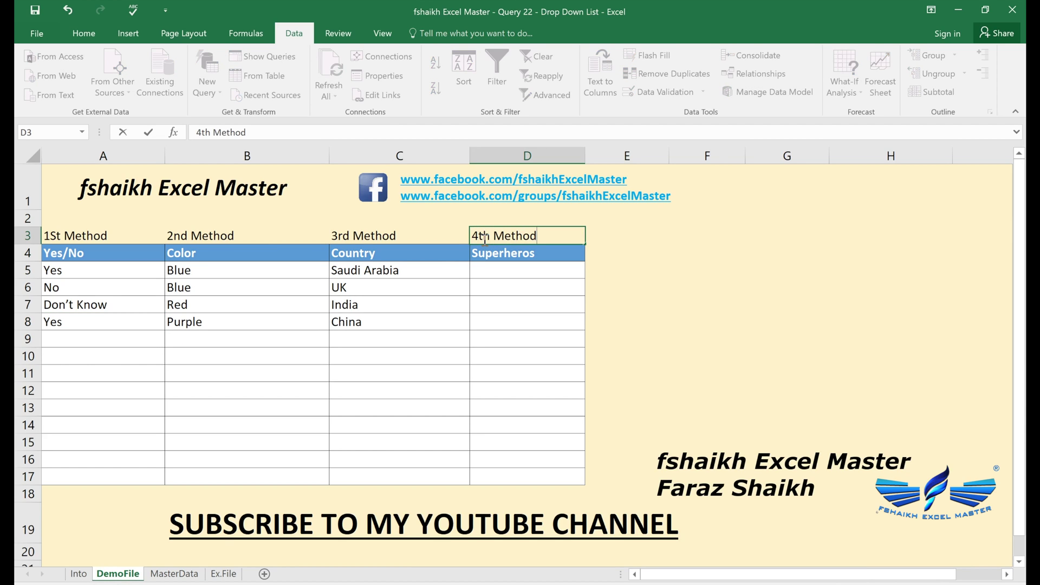
key(Return)
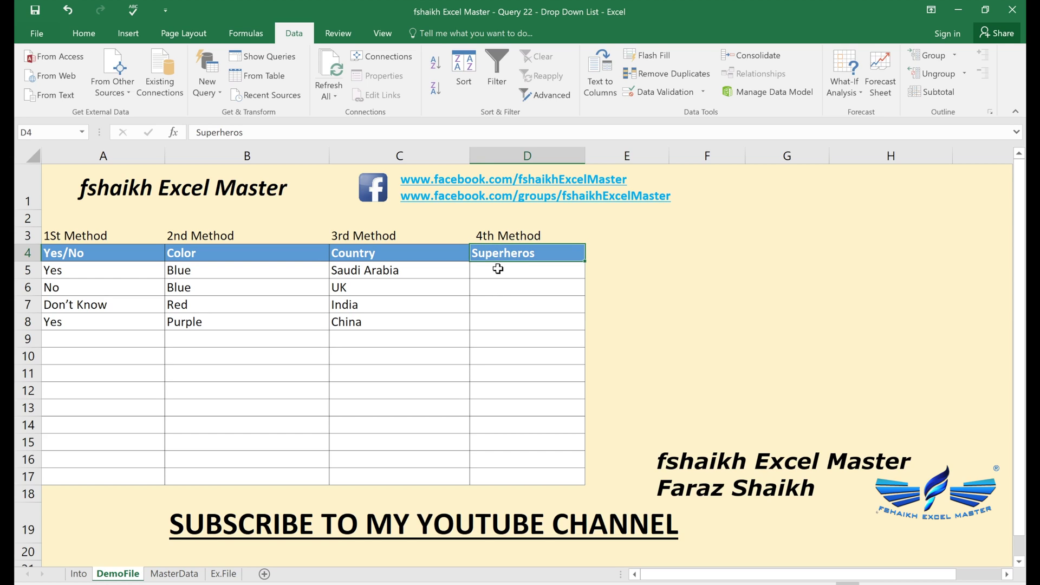
click(502, 270)
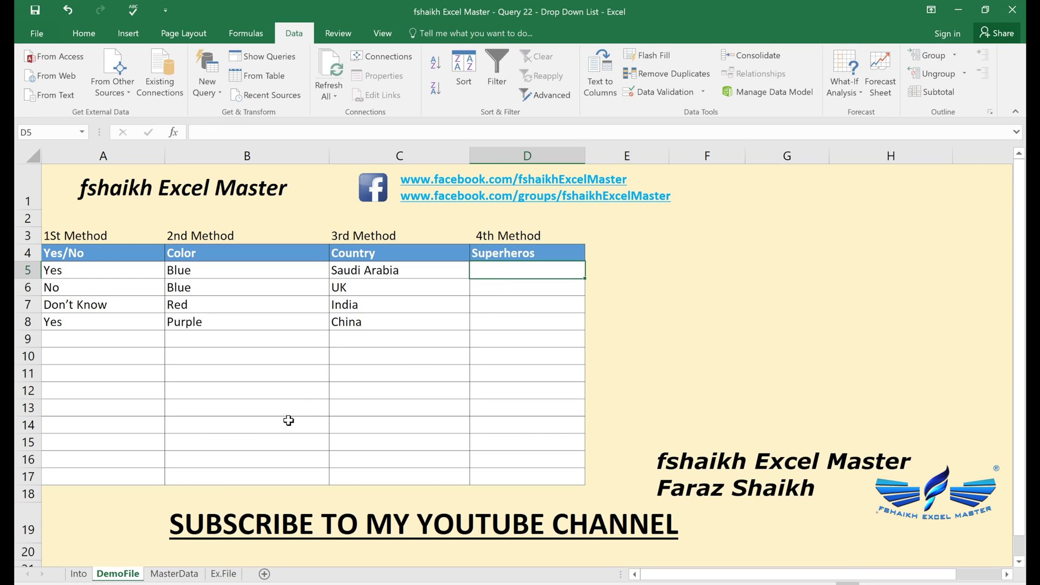
click(177, 573)
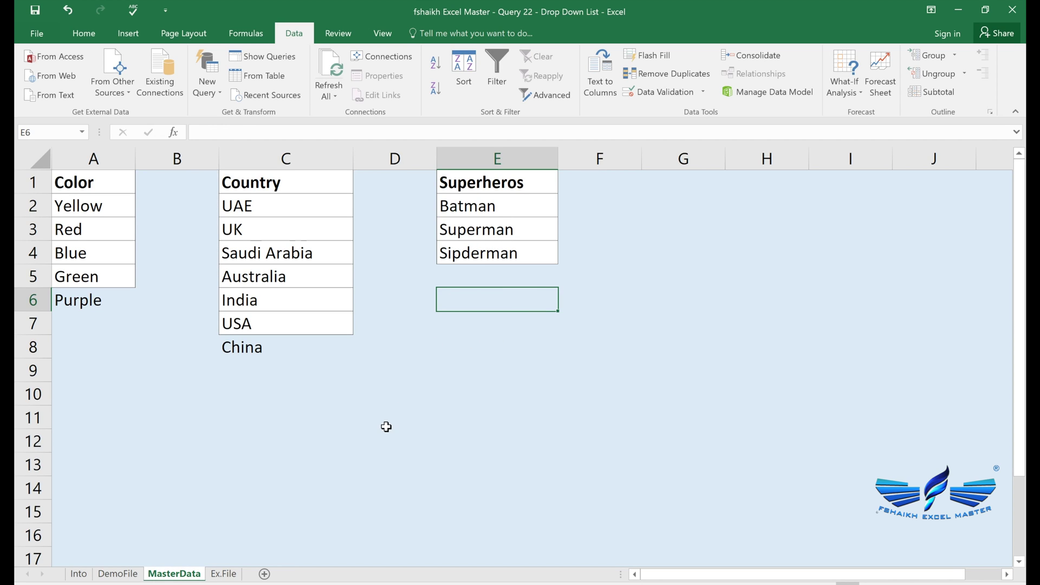
click(118, 573)
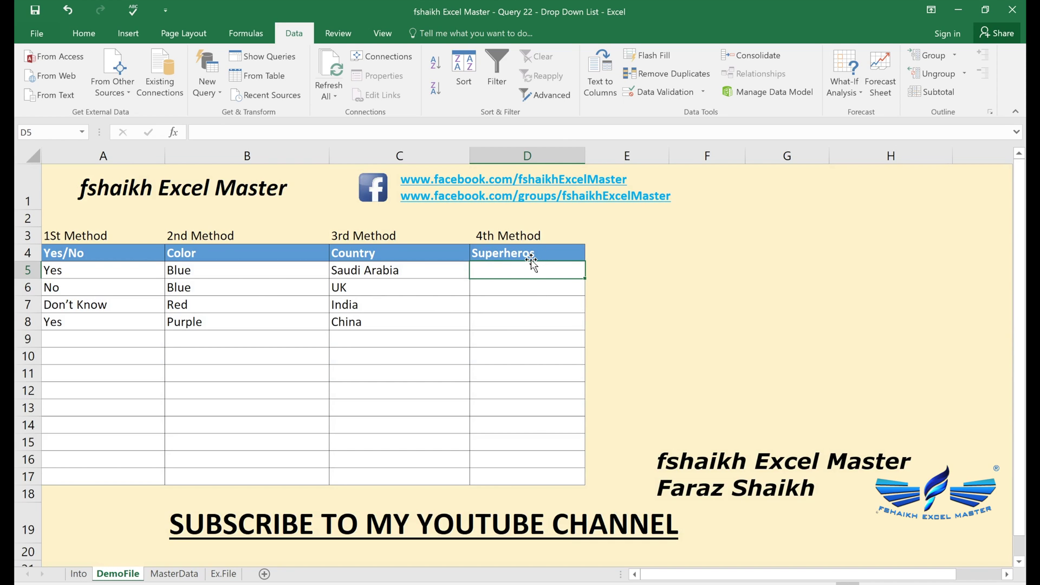
click(622, 249)
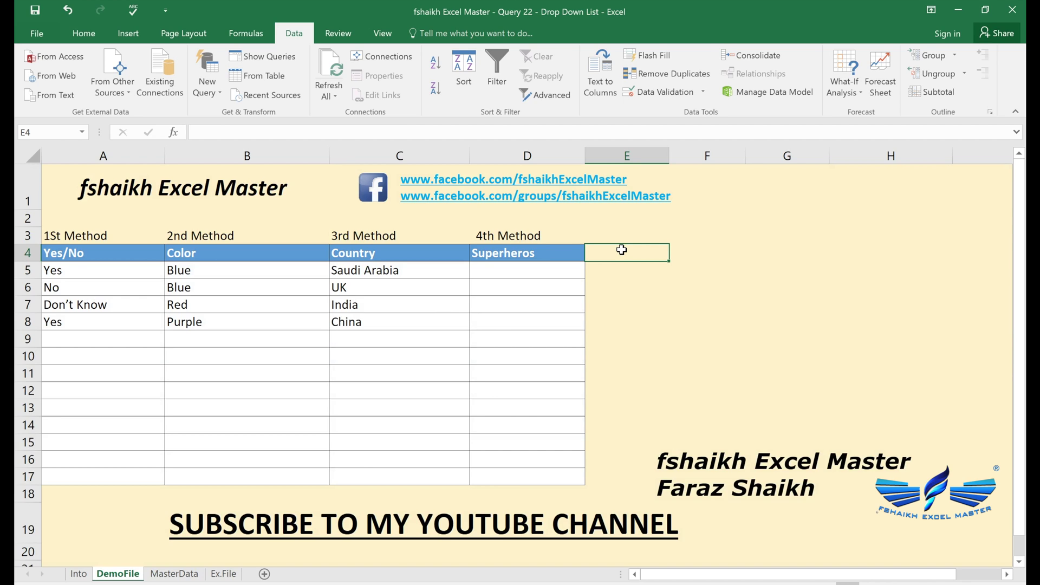
- In E4, start the formula =OFFSET(MasterData!$E$2,0,0 with an absolute E2 reference
text(=off)
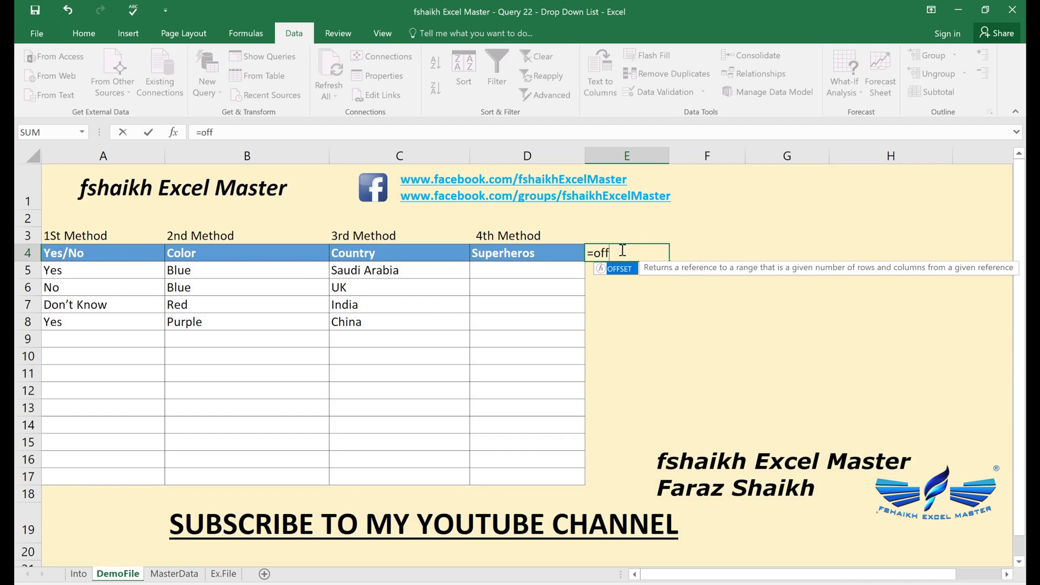
key(Tab)
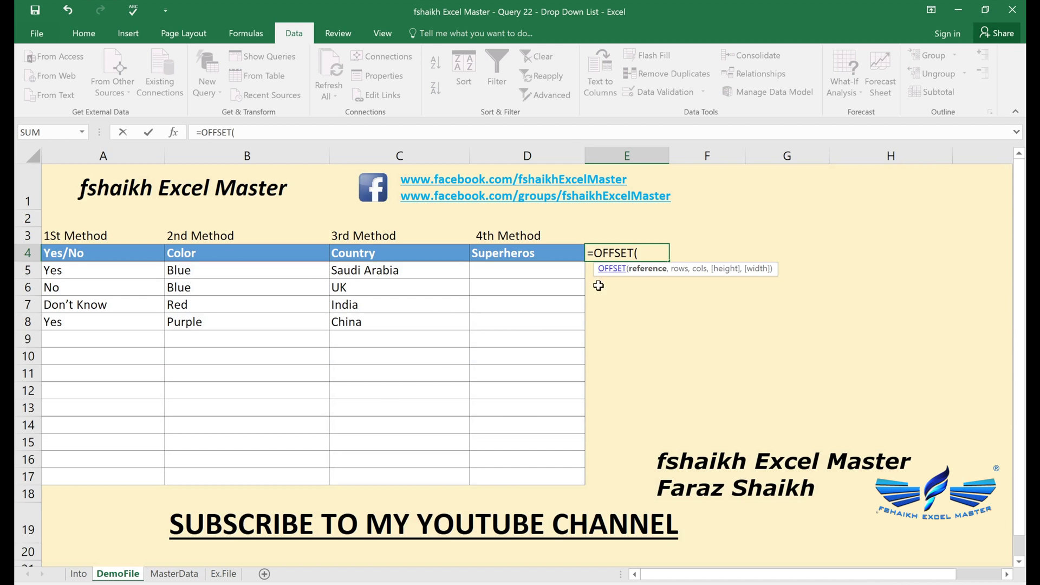
click(180, 575)
click(180, 575)
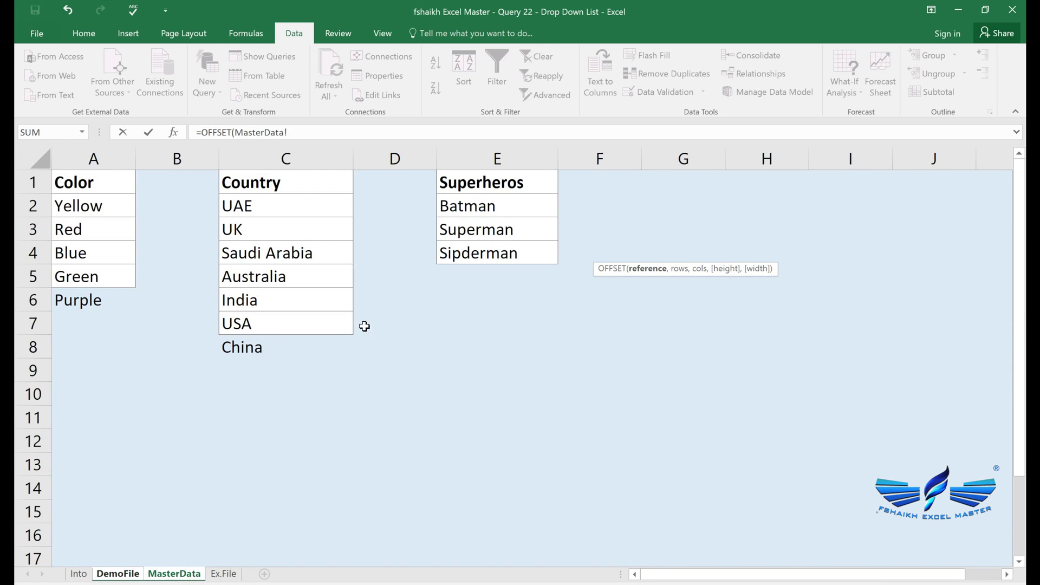
click(511, 202)
key(F3)
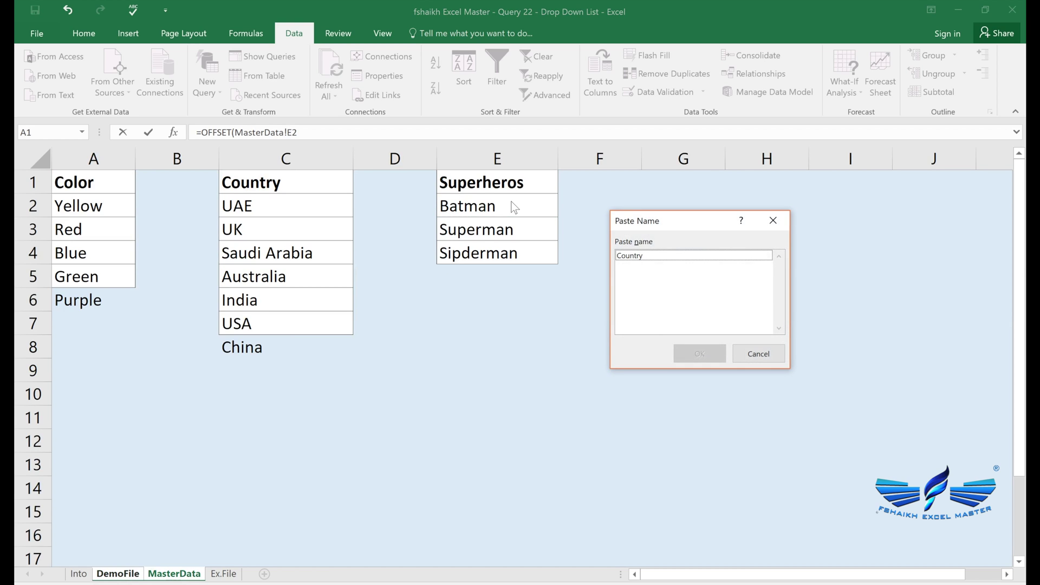
click(755, 349)
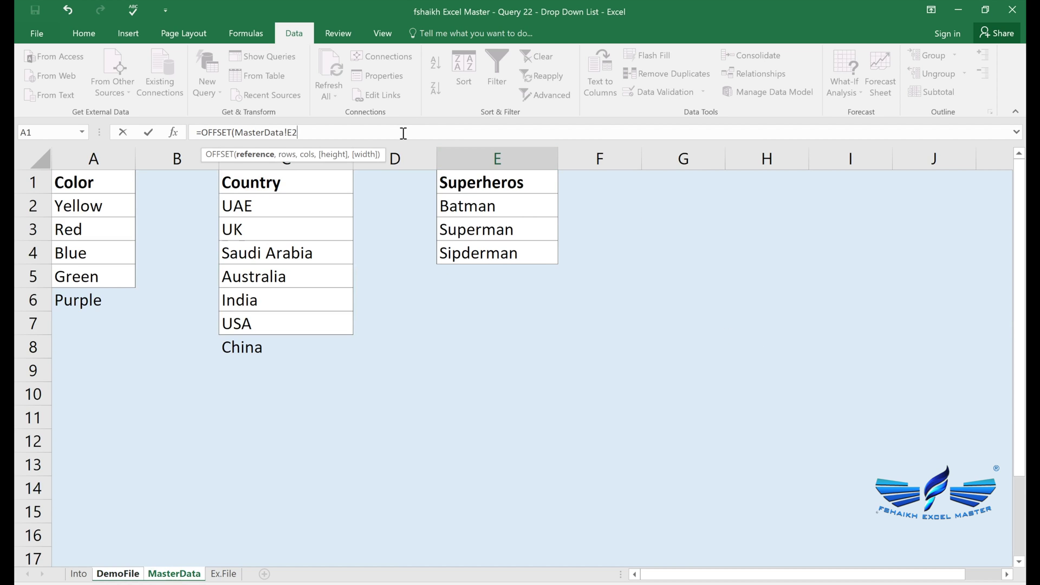
key(F4)
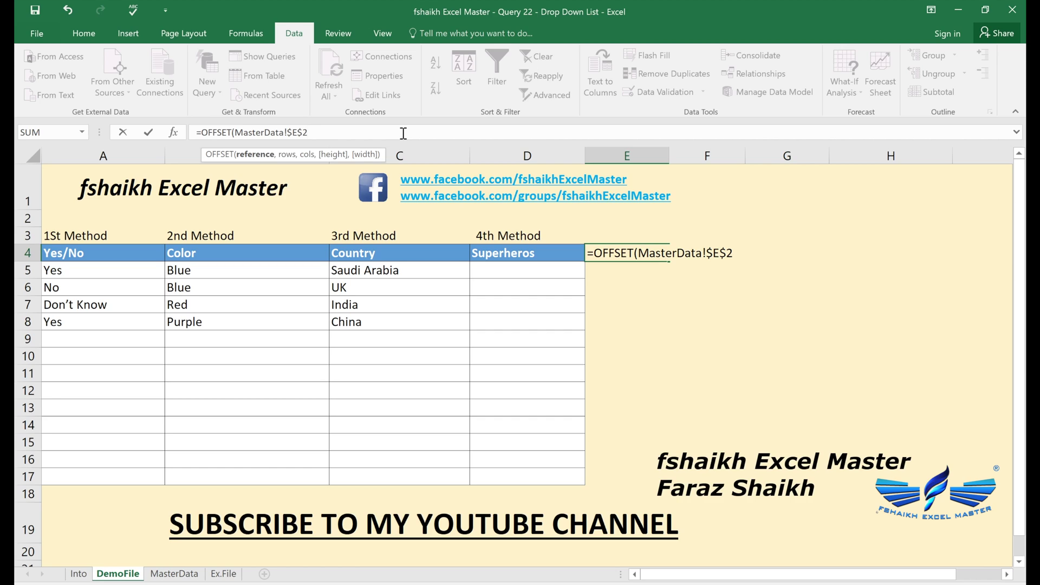
text(,0,0)
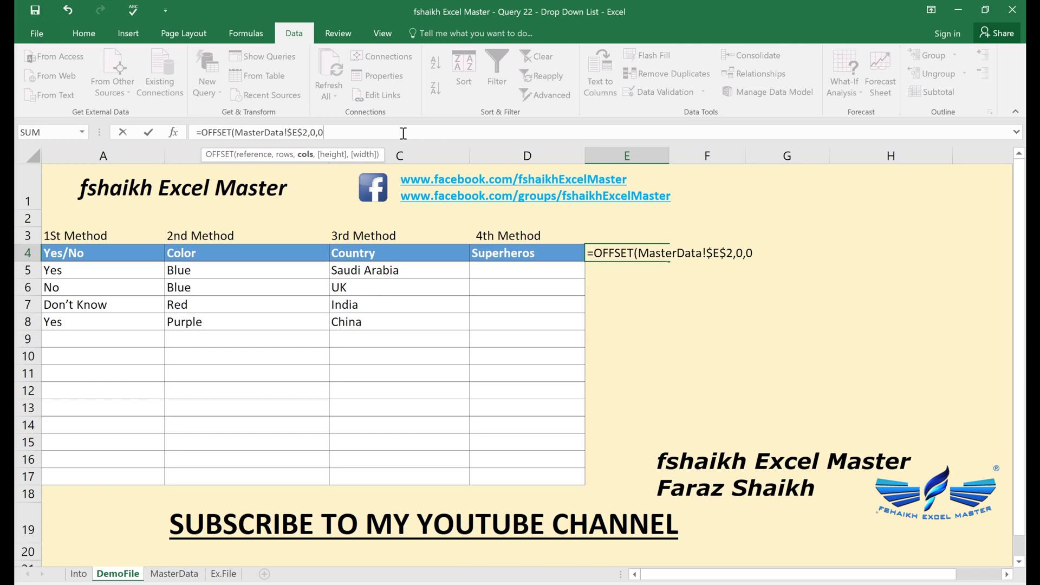
- Add COUNTA from the autocomplete list as the OFFSET height argument
drag(331, 149, 742, 279)
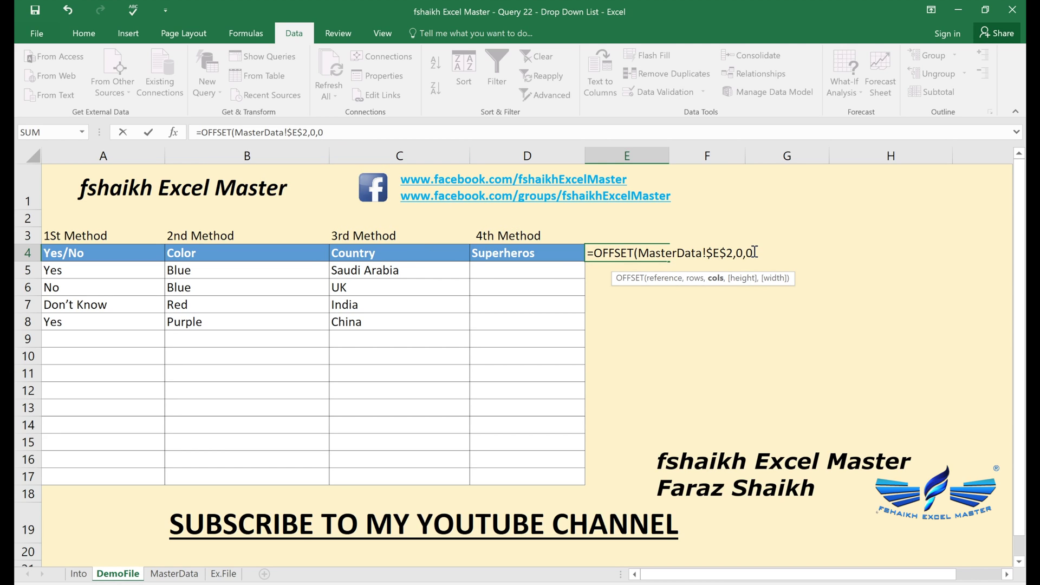
text(,)
text(coun)
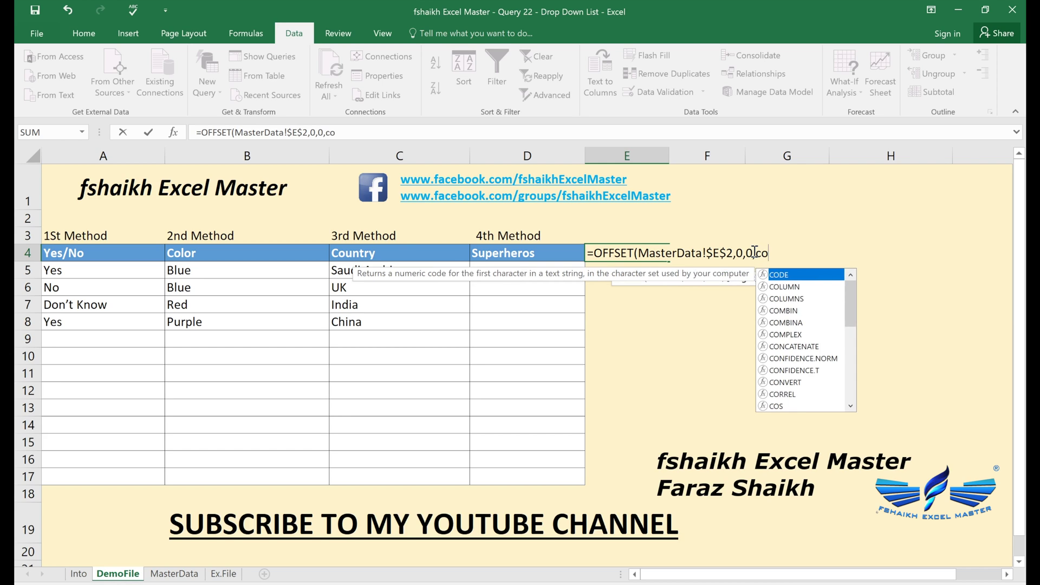
key(Down)
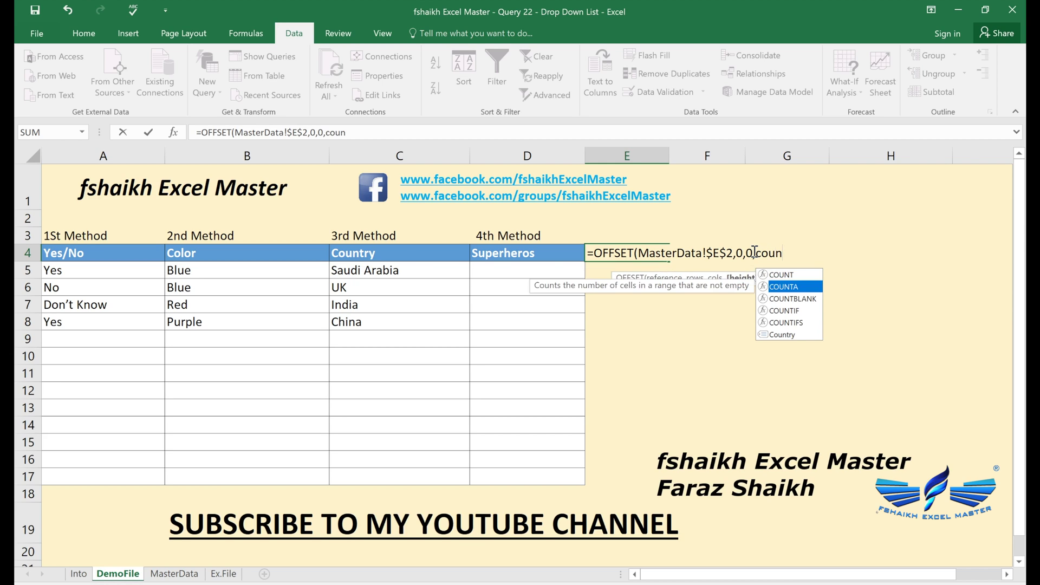
key(Tab)
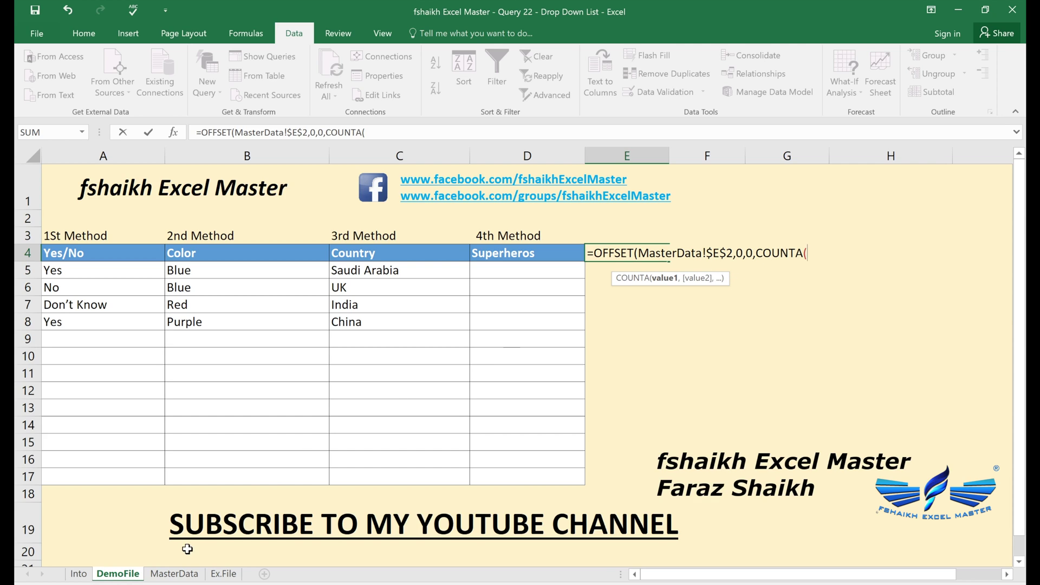
- Finish the formula with COUNTA(MasterData!$E:$E)-1 as the height and commit it in E4
click(167, 575)
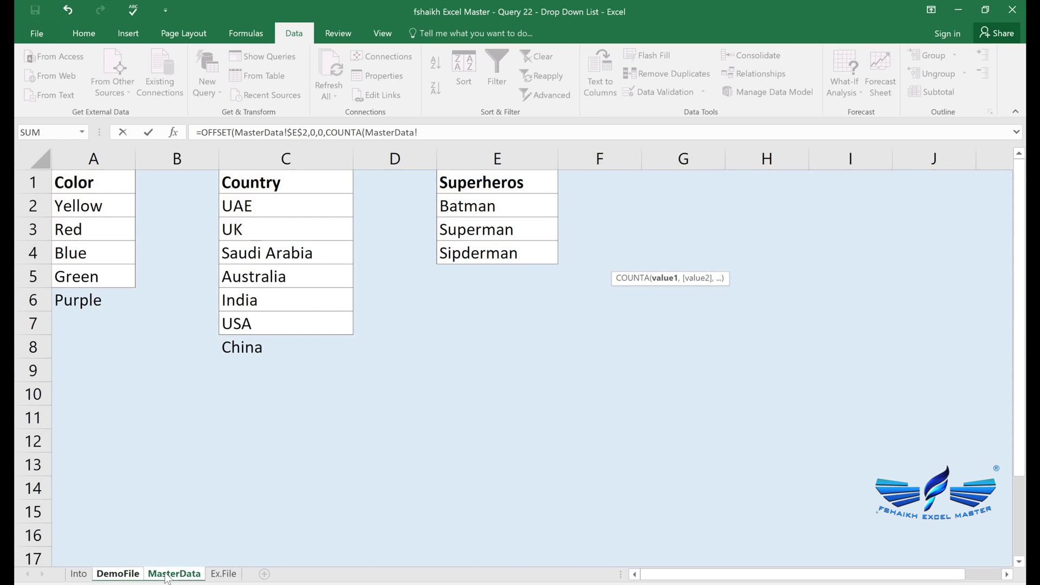
click(498, 155)
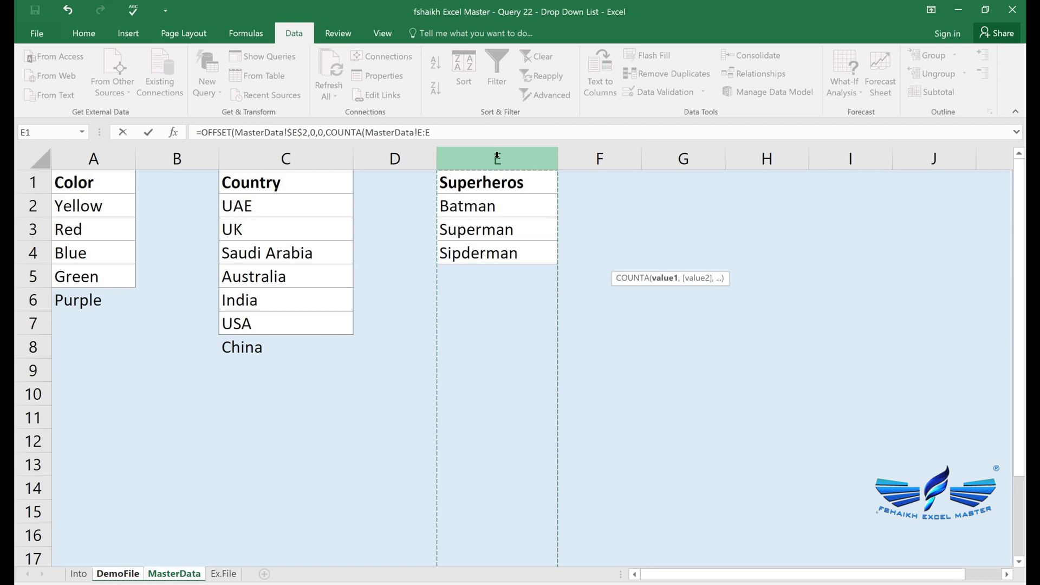
key(F4)
text(,)
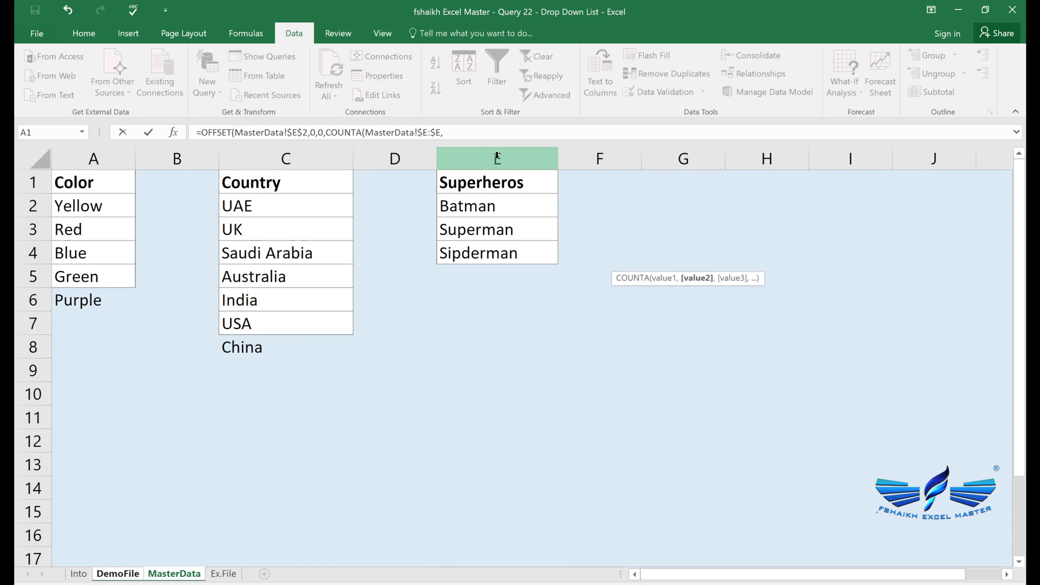
key(Left)
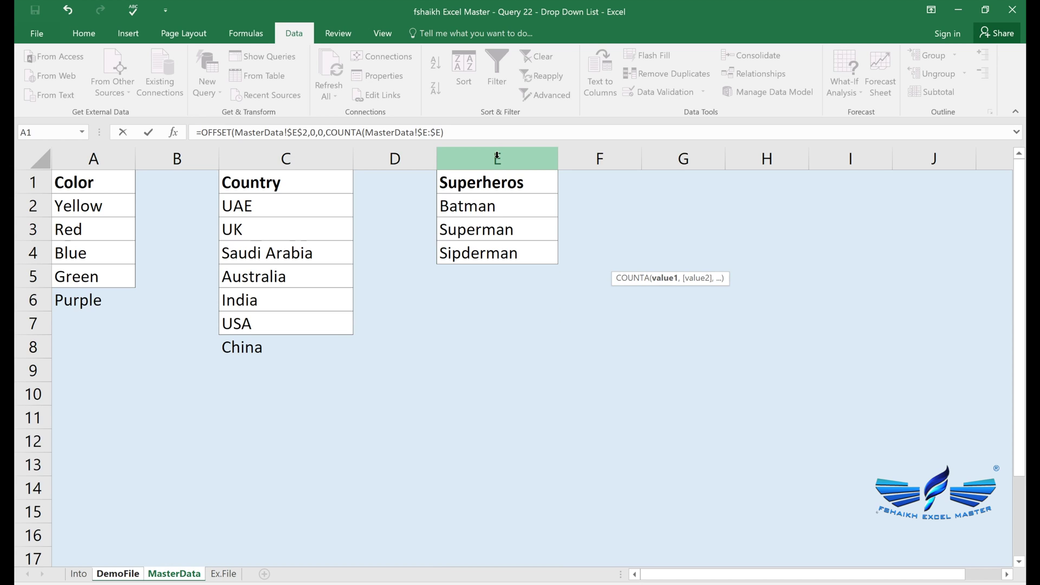
key(Right)
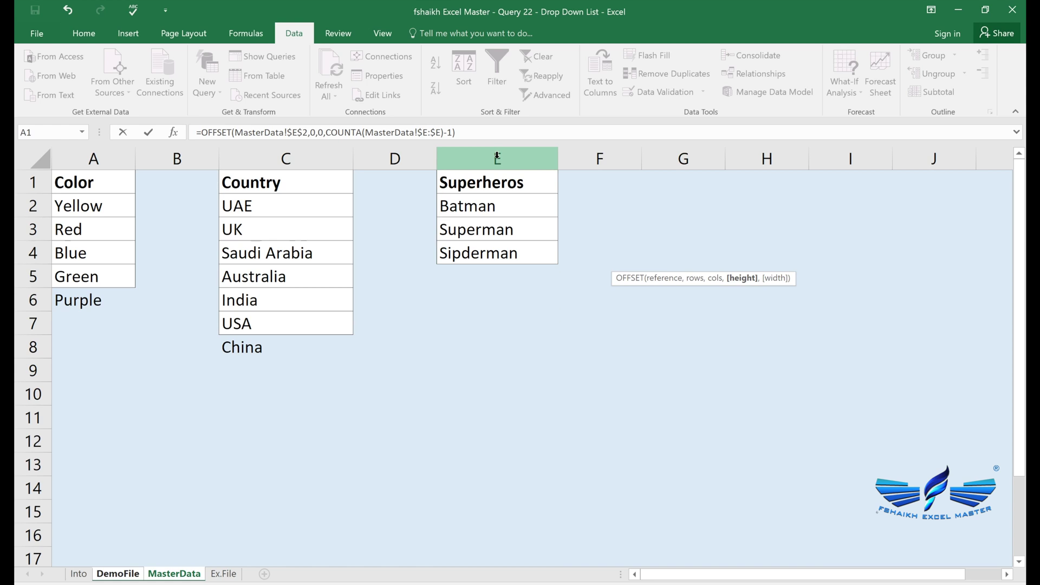
key(Return)
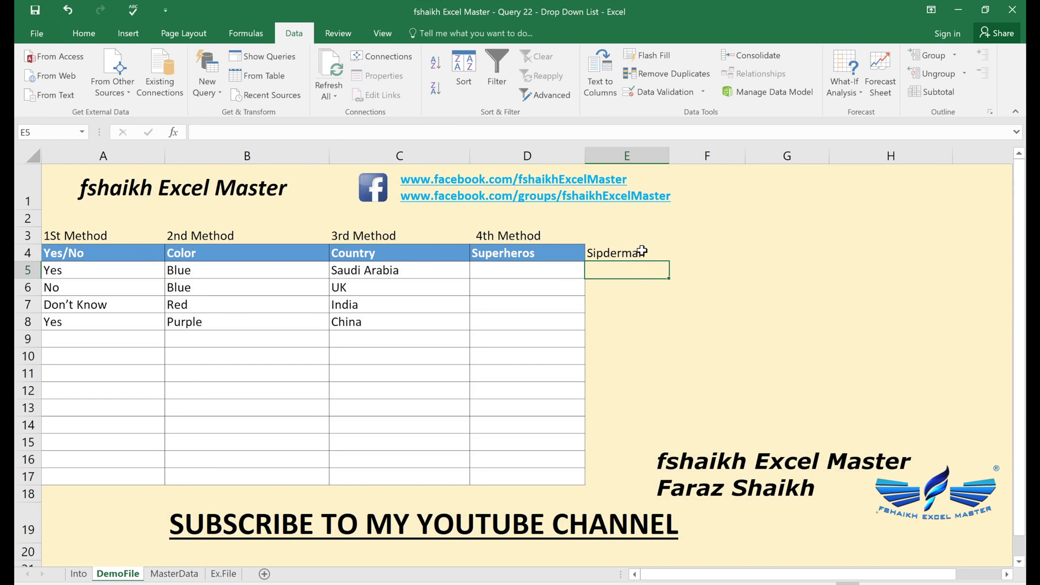
- Remove the OFFSET formula from E4, keeping a copy for reuse, and select D5:D15
click(642, 251)
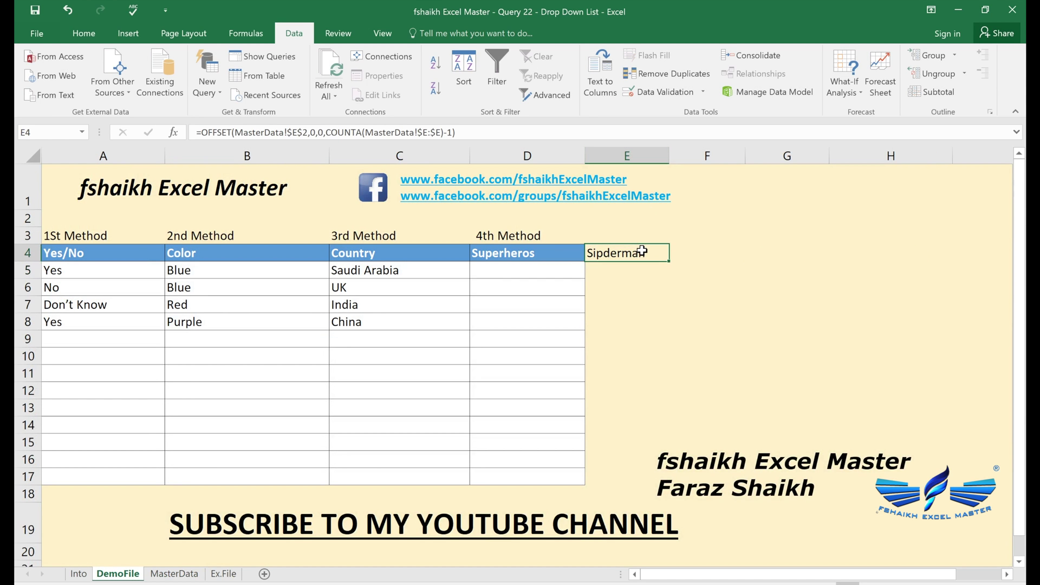
click(514, 130)
drag(515, 130, 152, 132)
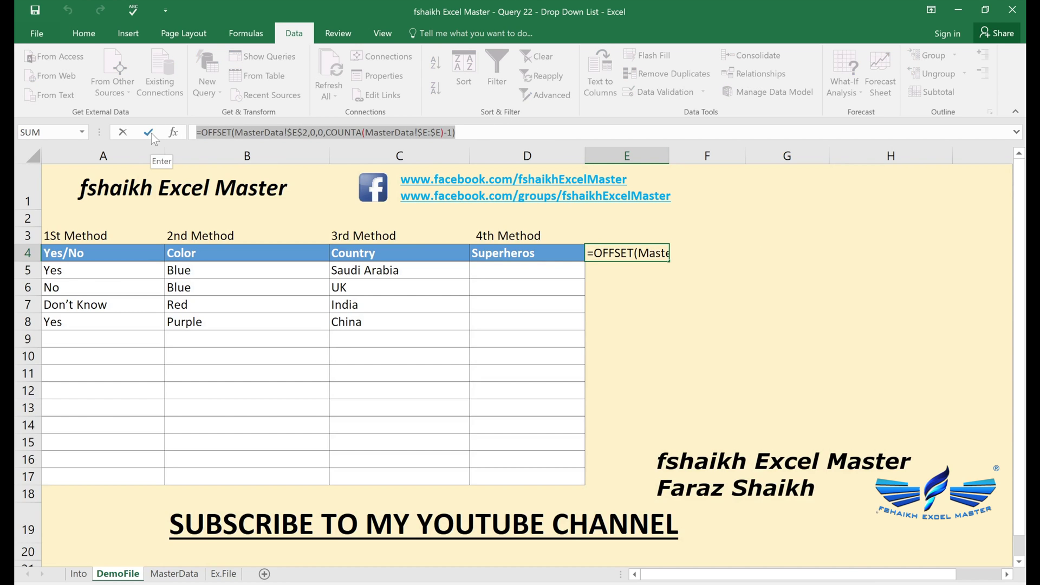
key(Delete)
key(Return)
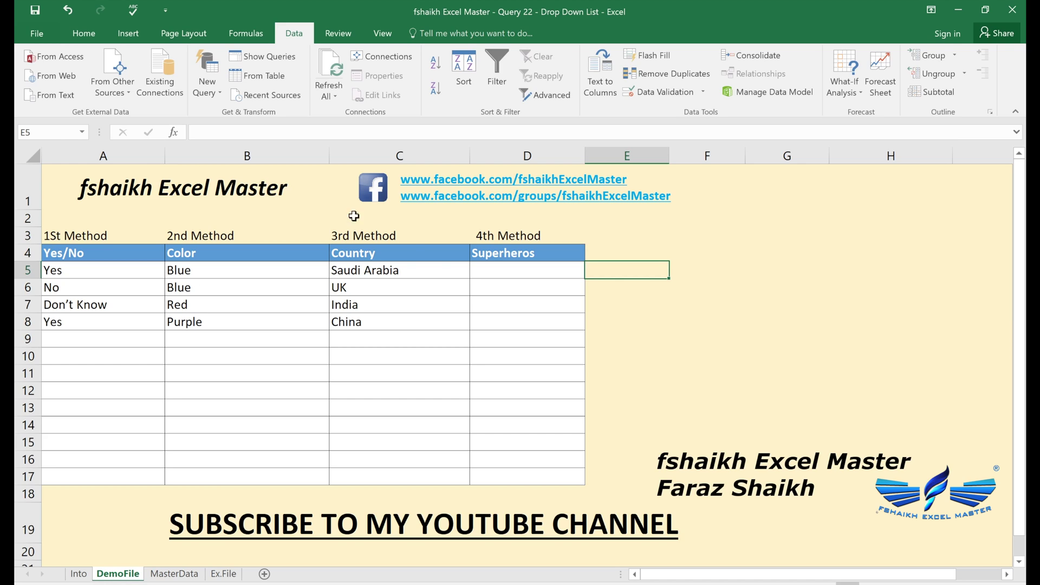
click(498, 272)
drag(500, 273, 506, 443)
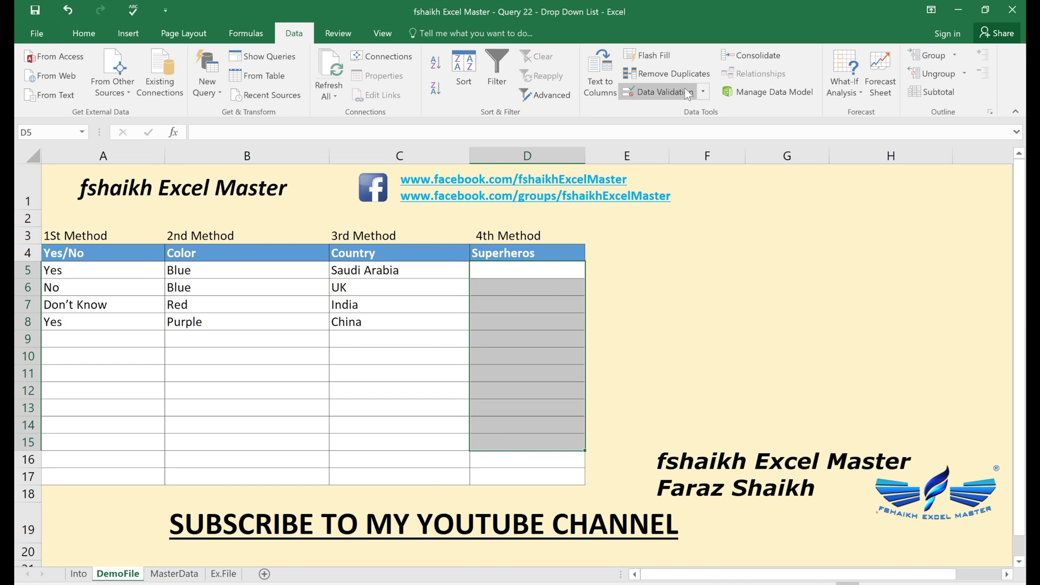
- Give D5:D15 List data validation with the pasted OFFSET formula as its source
click(684, 91)
click(671, 252)
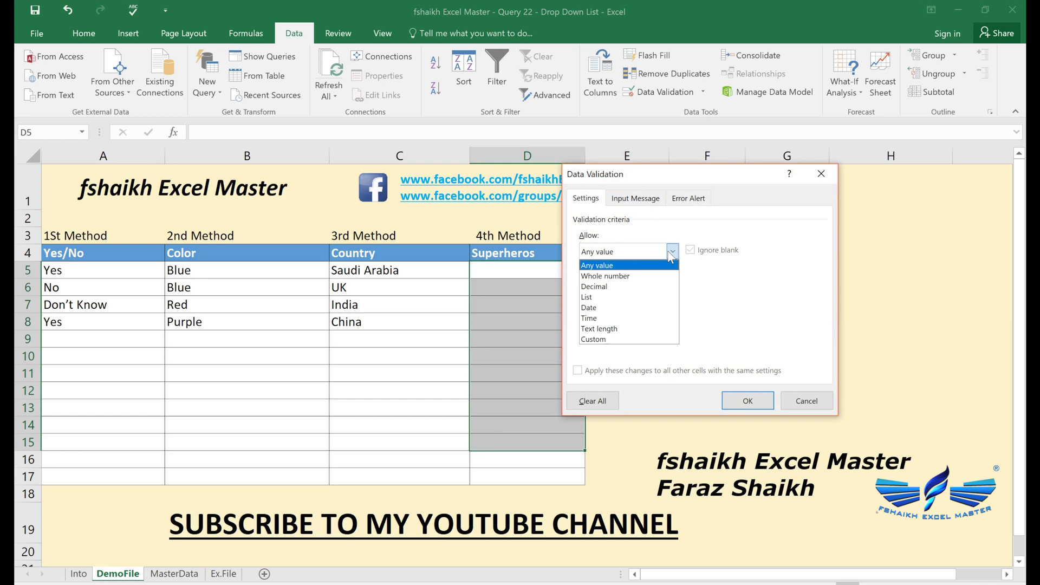
click(642, 299)
click(638, 316)
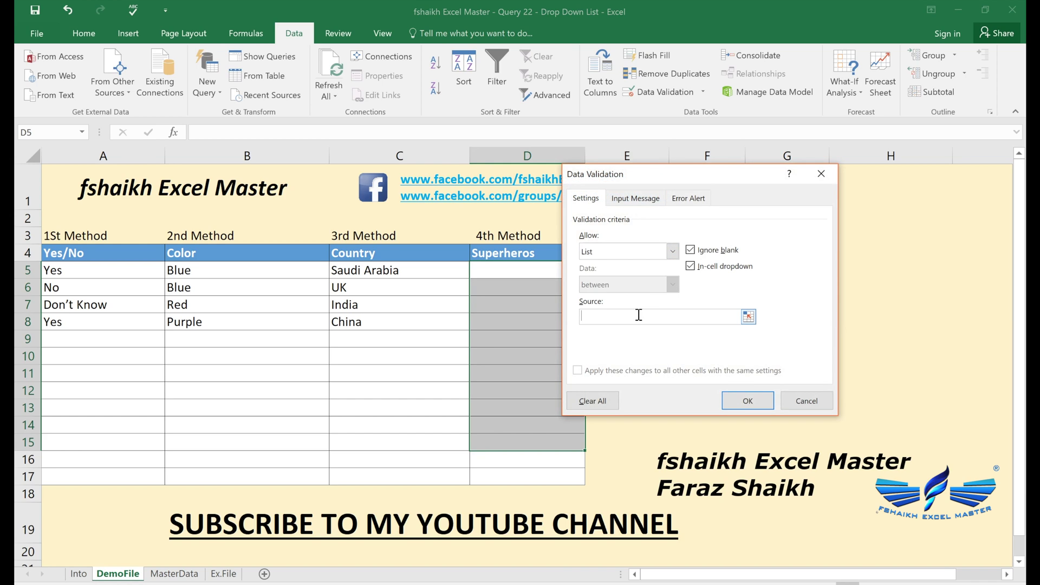
key(ctrl+v)
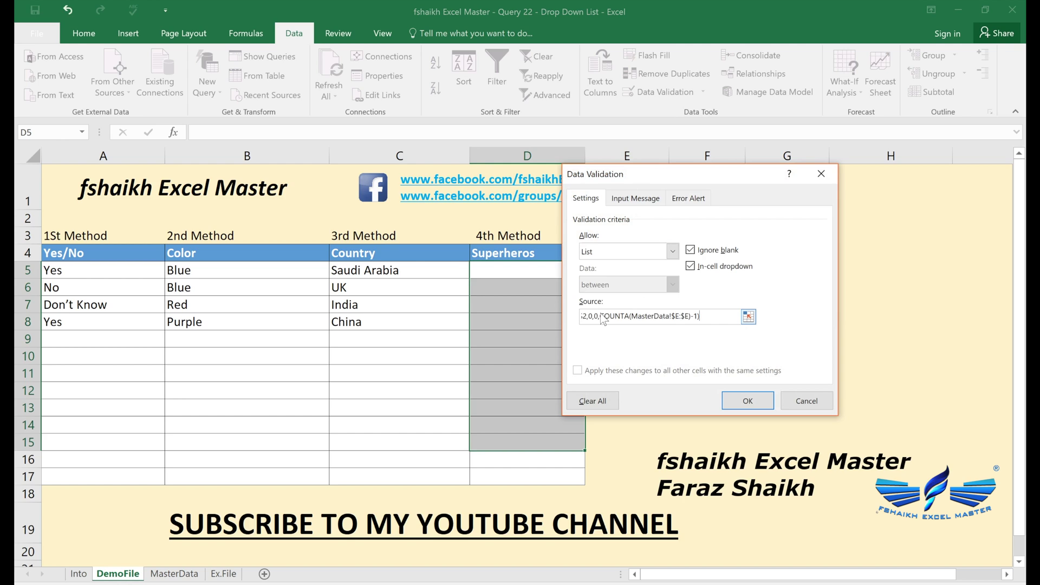
click(764, 407)
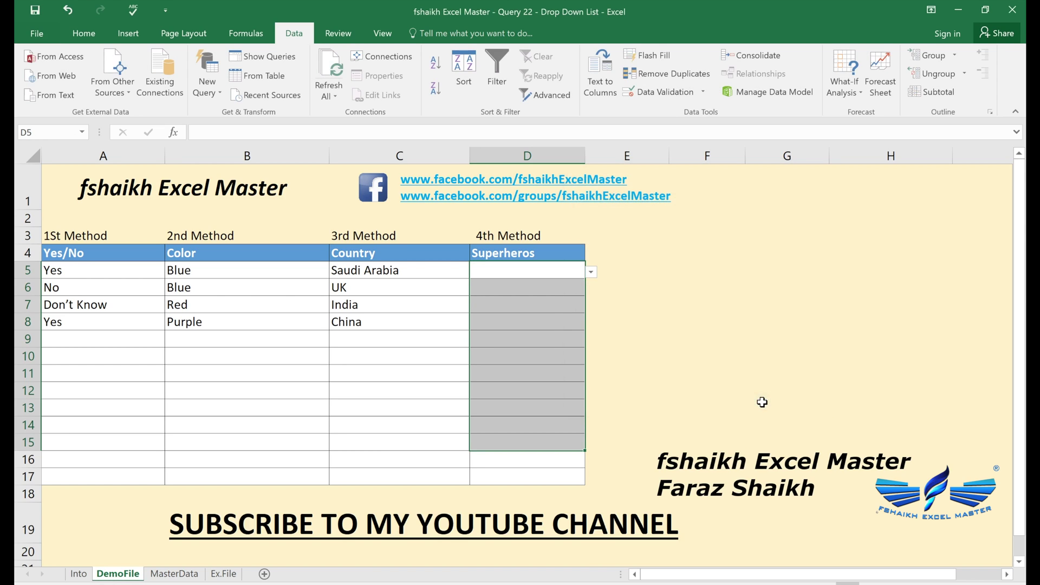
- Pick Batman in D5 and Superman in D6 from the drop-downs, then go to MasterData
click(592, 271)
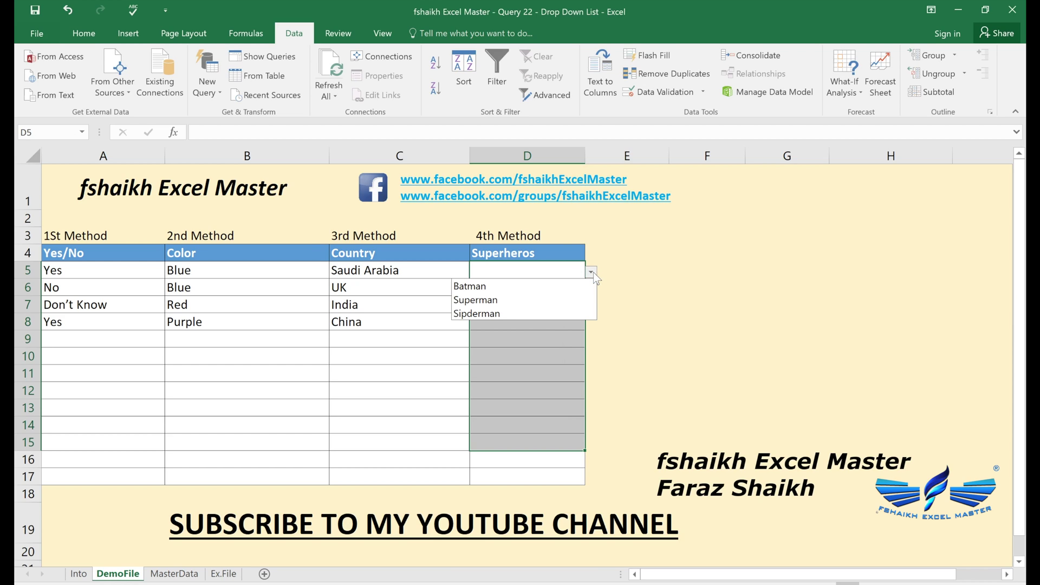
key(Escape)
click(573, 288)
click(591, 289)
click(560, 316)
click(535, 305)
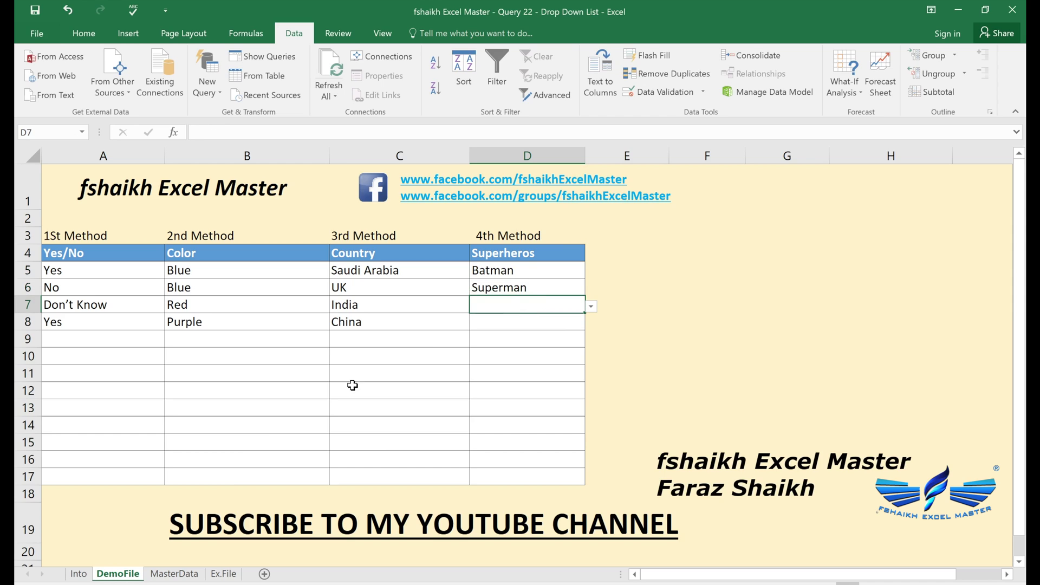
click(173, 573)
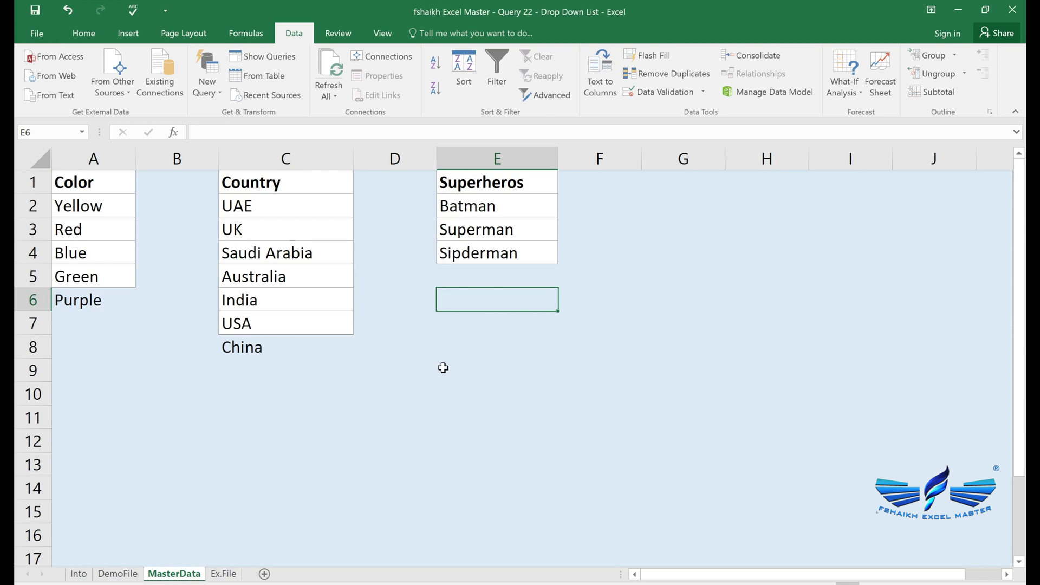
- Add Krissh to MasterData E5, then choose Krissh in DemoFile's D7 drop-down
click(496, 280)
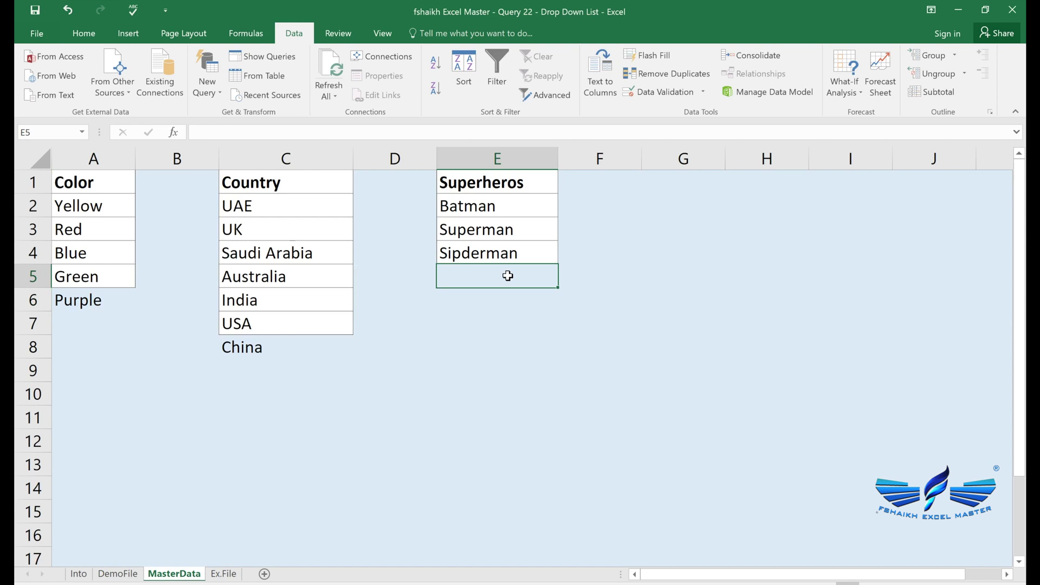
text(Krissh)
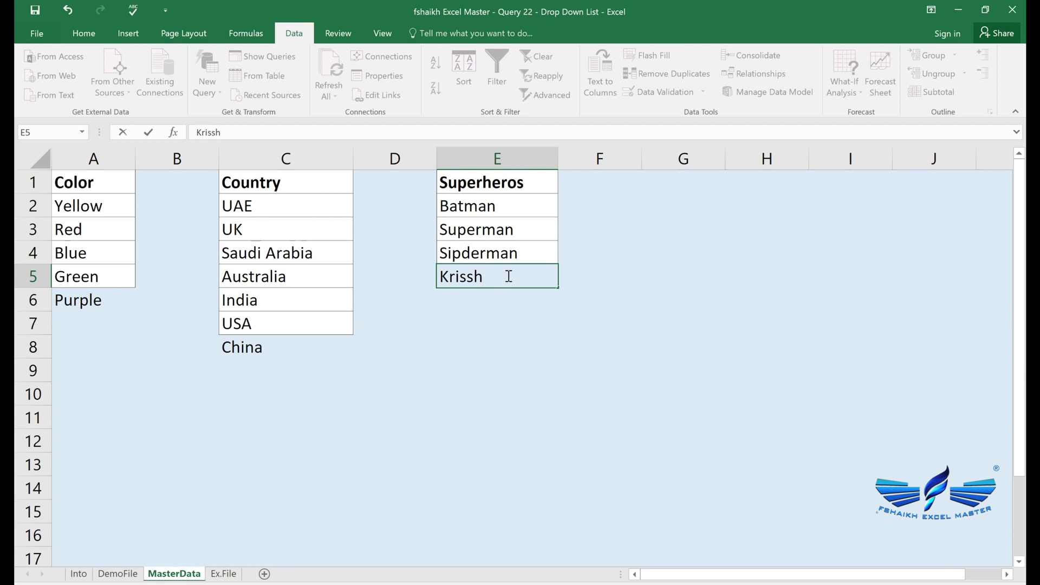
key(Return)
click(485, 275)
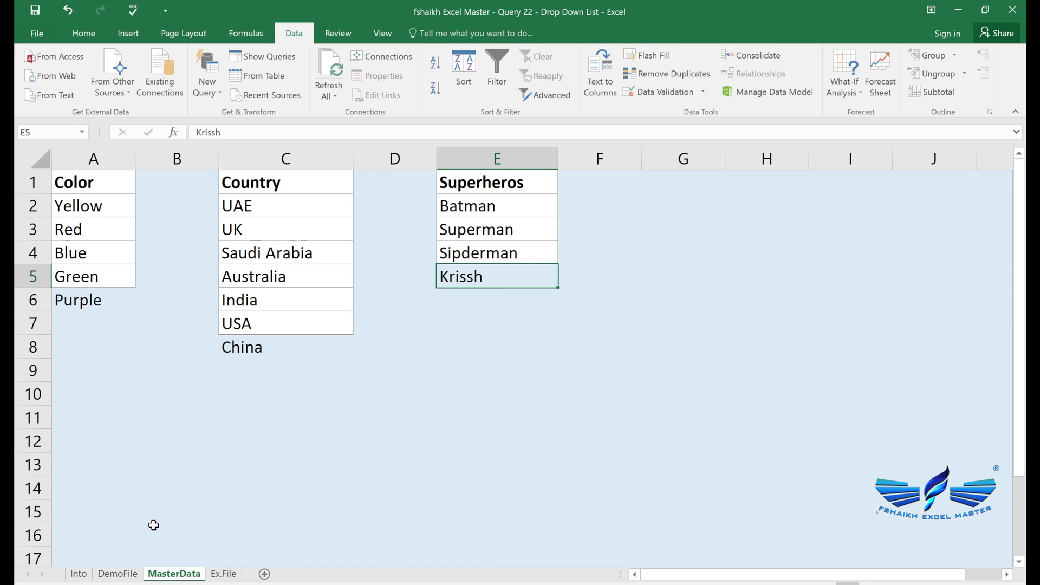
click(118, 573)
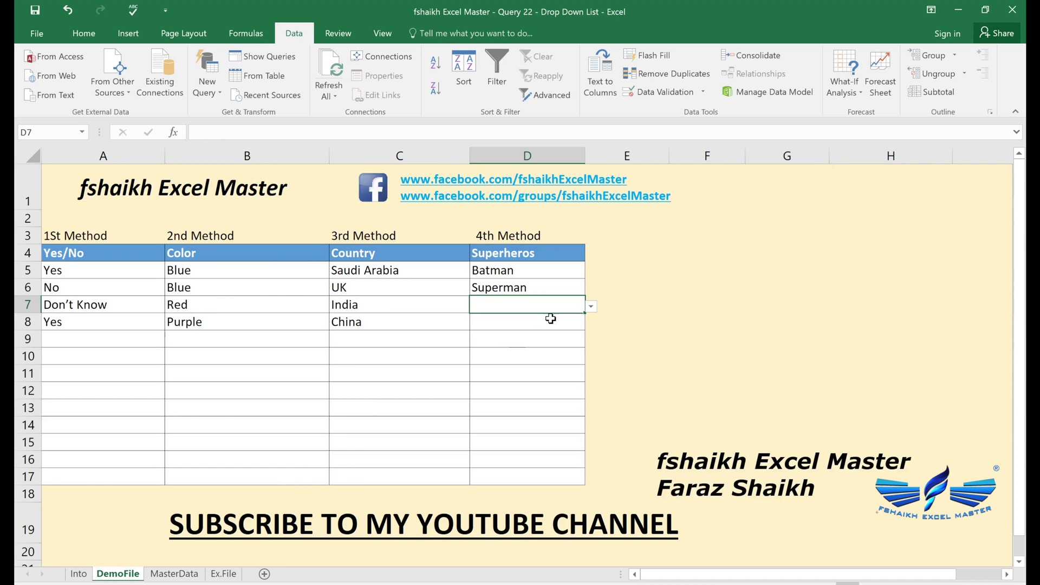
click(590, 306)
click(530, 361)
- Add IronMan to MasterData E6 and confirm it appears in D8's drop-down
click(174, 573)
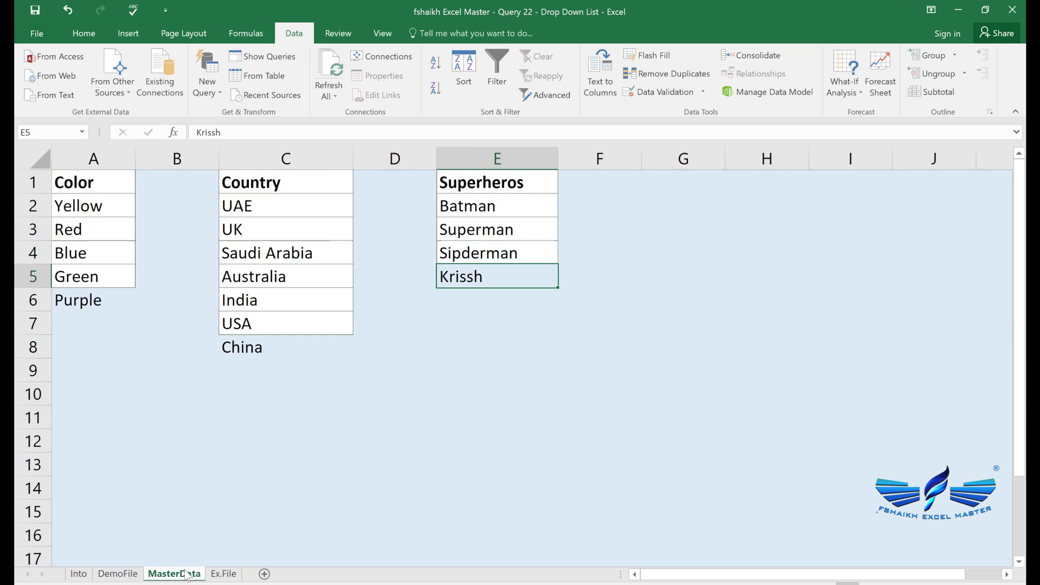
click(495, 300)
text(IronMan)
key(Return)
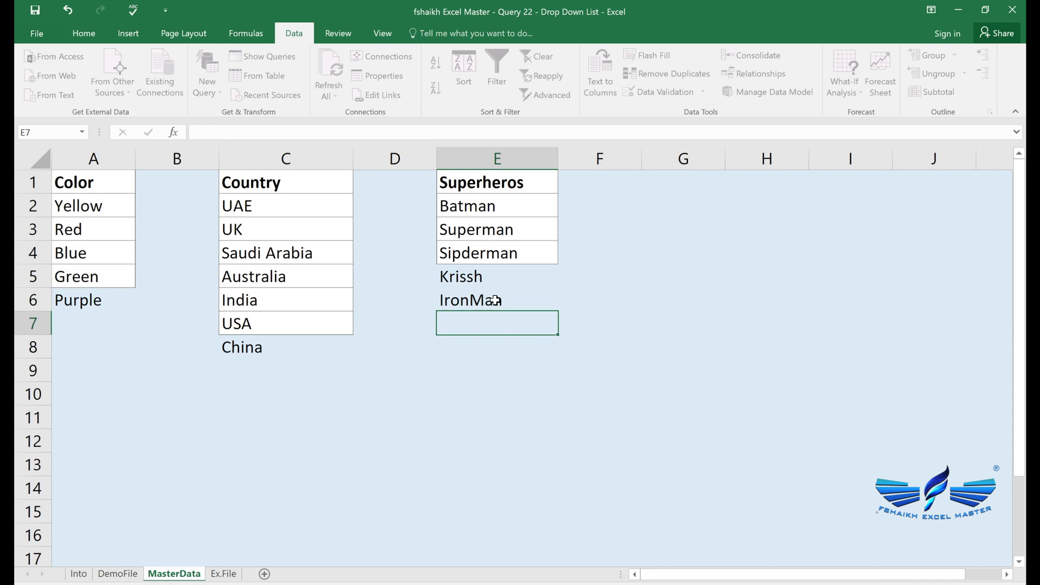
click(118, 573)
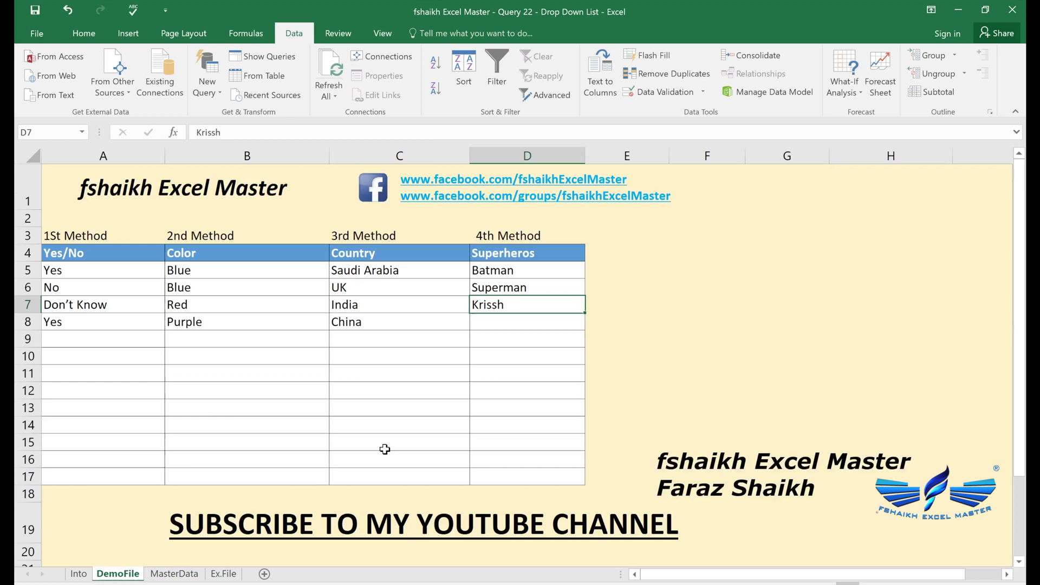
click(576, 323)
click(591, 323)
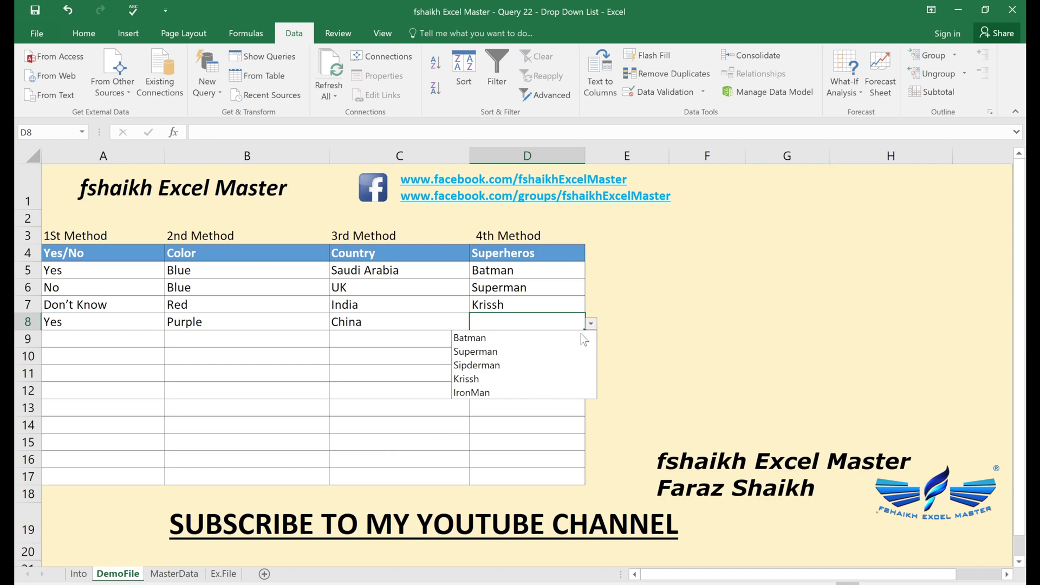